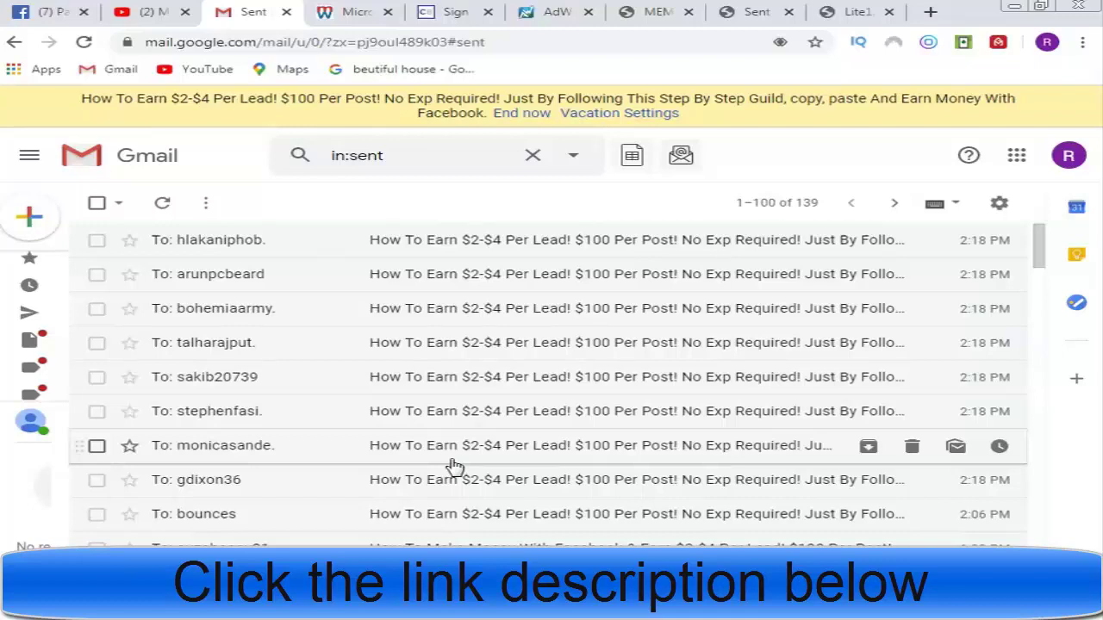
# - Switch to the Microworkers tab to view the page of 54 available jobs
pyautogui.click(338, 19)
pyautogui.scroll(-1, 387, 320)
pyautogui.scroll(1, 390, 326)
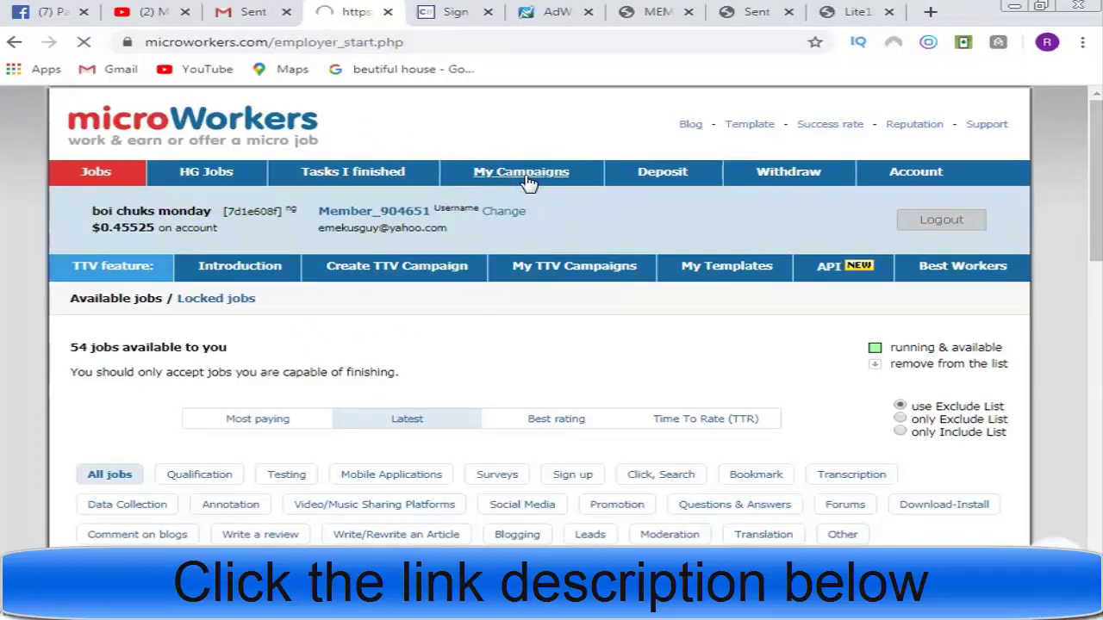
# - Go to My Campaigns and scroll to the table of five campaigns with their progress
pyautogui.click(142, 349)
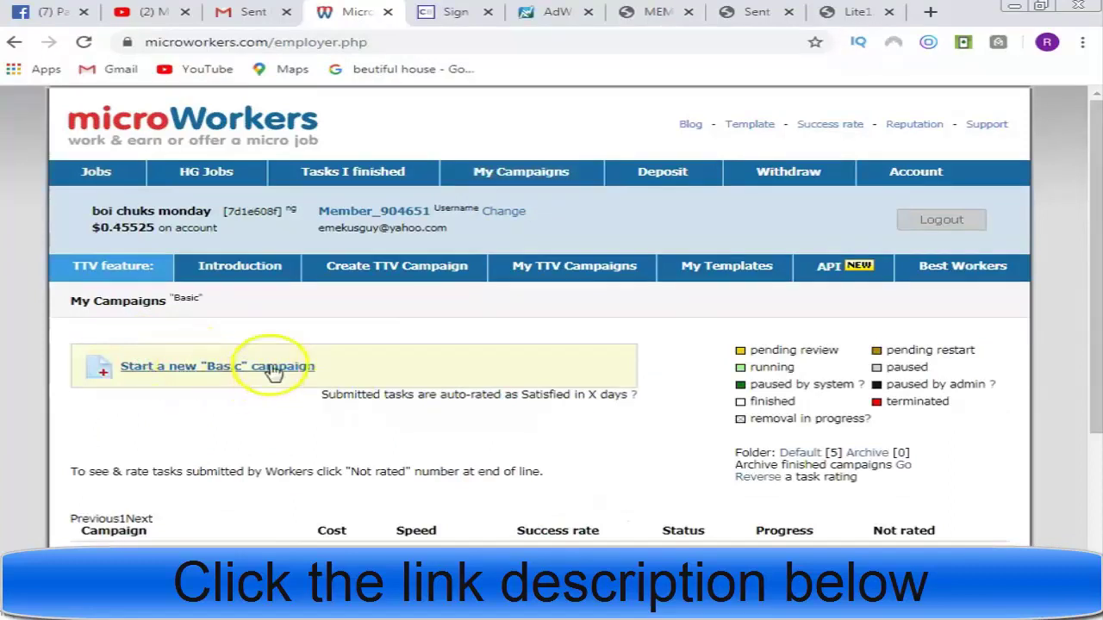
pyautogui.scroll(-3, 274, 371)
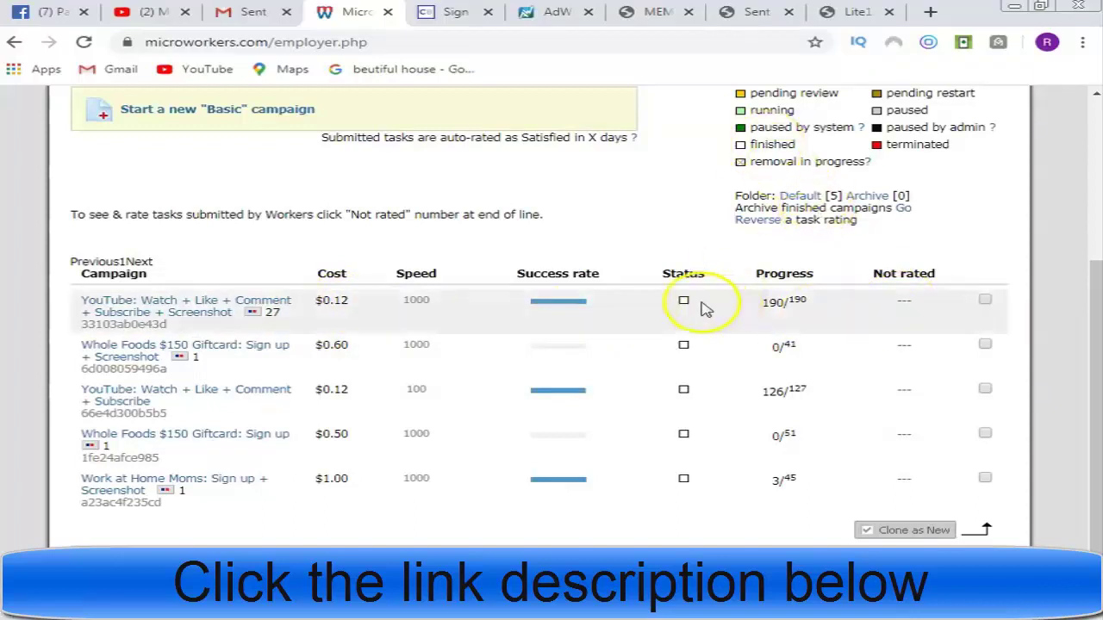
# - Open the submitted tasks of the first YouTube watch-and-subscribe campaign
pyautogui.click(904, 306)
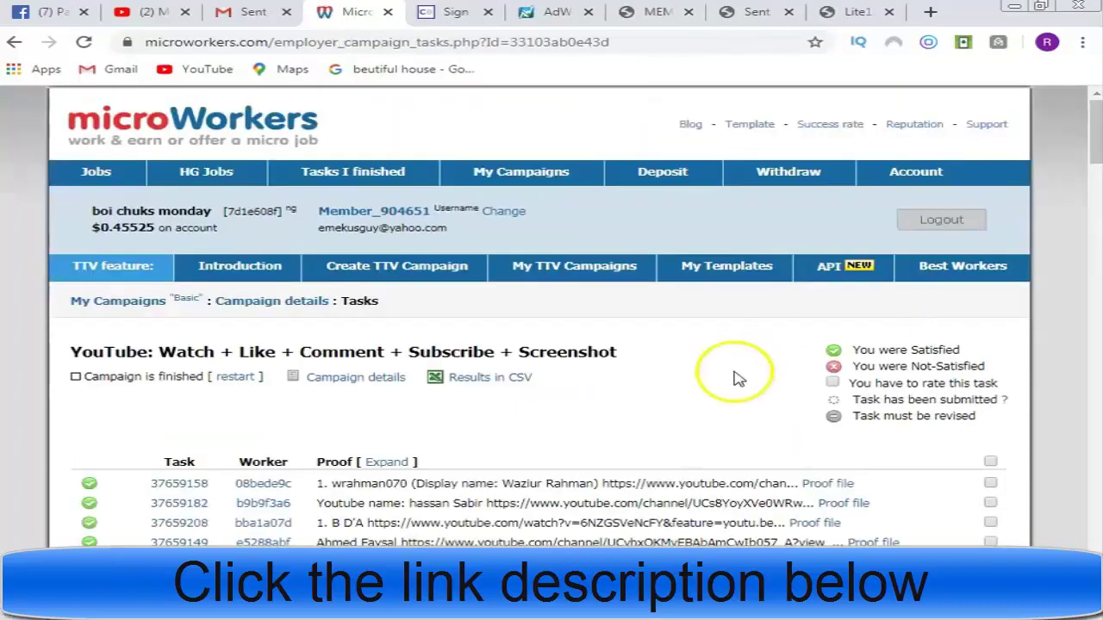
pyautogui.scroll(-4, 722, 389)
pyautogui.scroll(4, 722, 390)
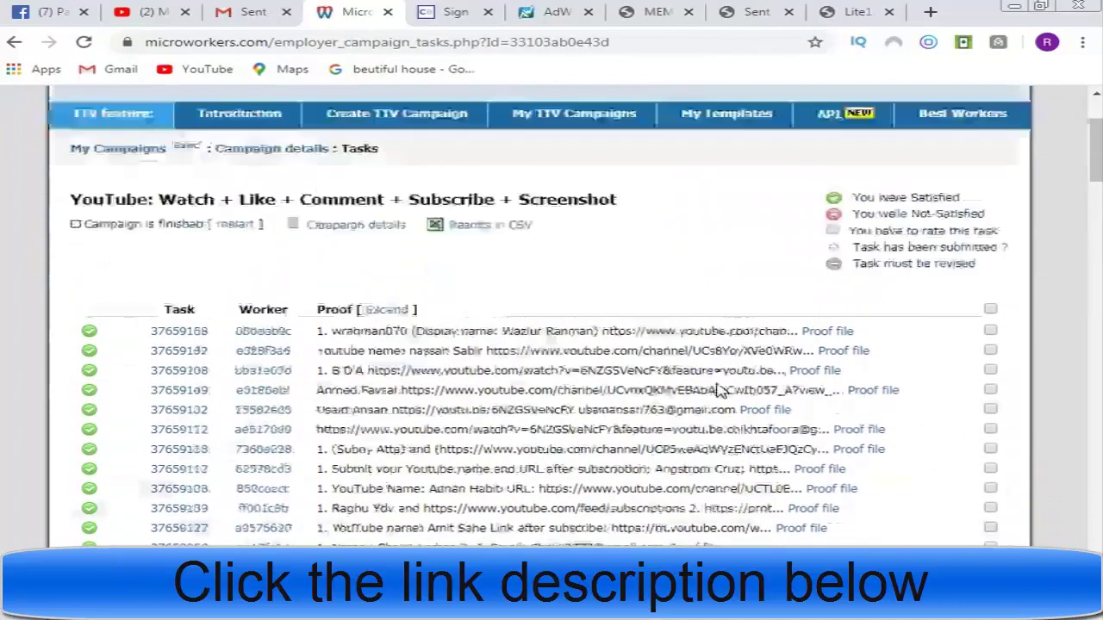
pyautogui.scroll(-2, 722, 390)
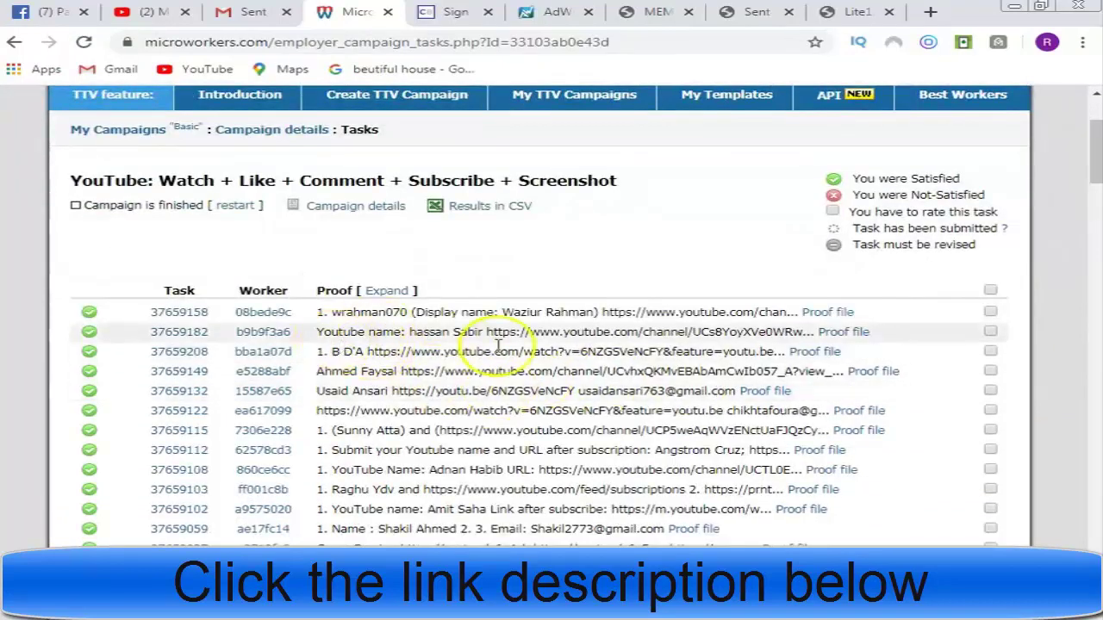
pyautogui.scroll(2, 468, 349)
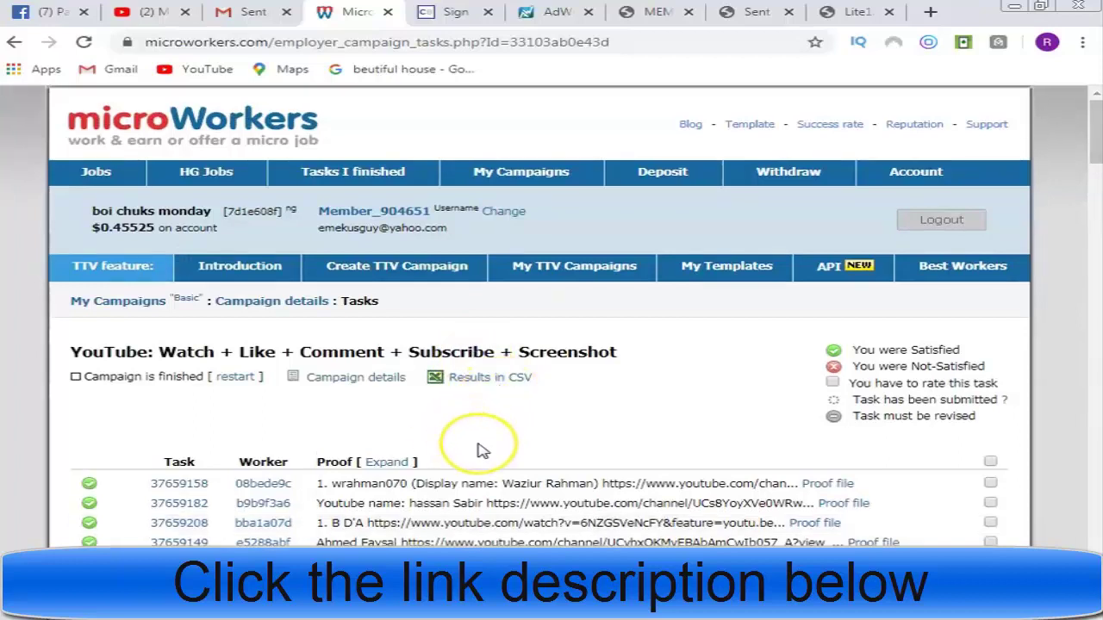
pyautogui.scroll(-2, 478, 435)
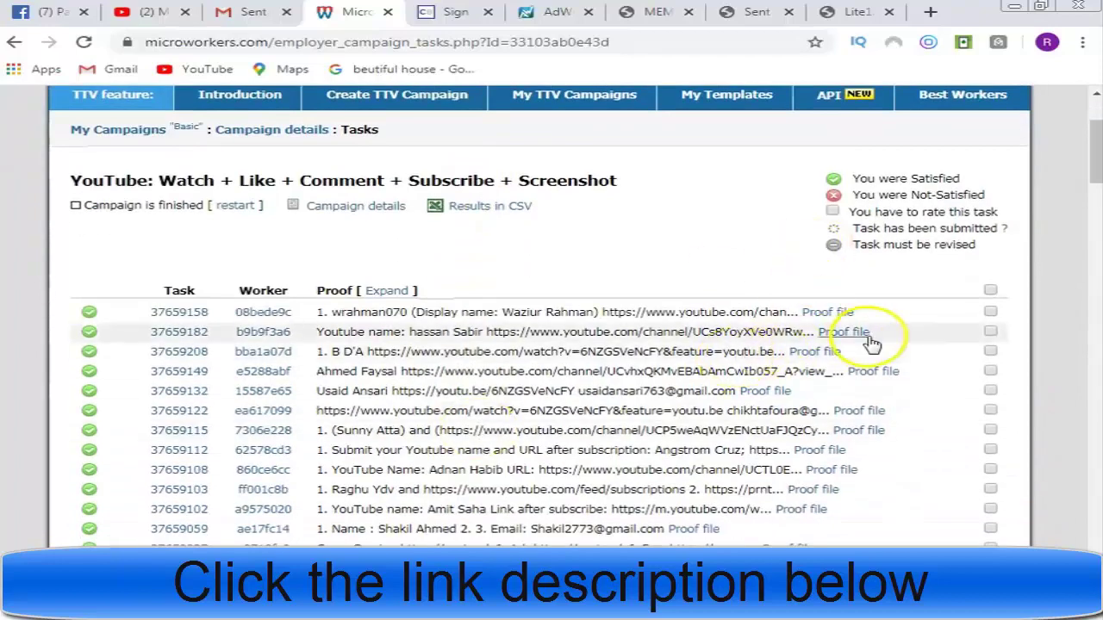
# - Expand the full proof text for every task and select the whole page
pyautogui.click(387, 291)
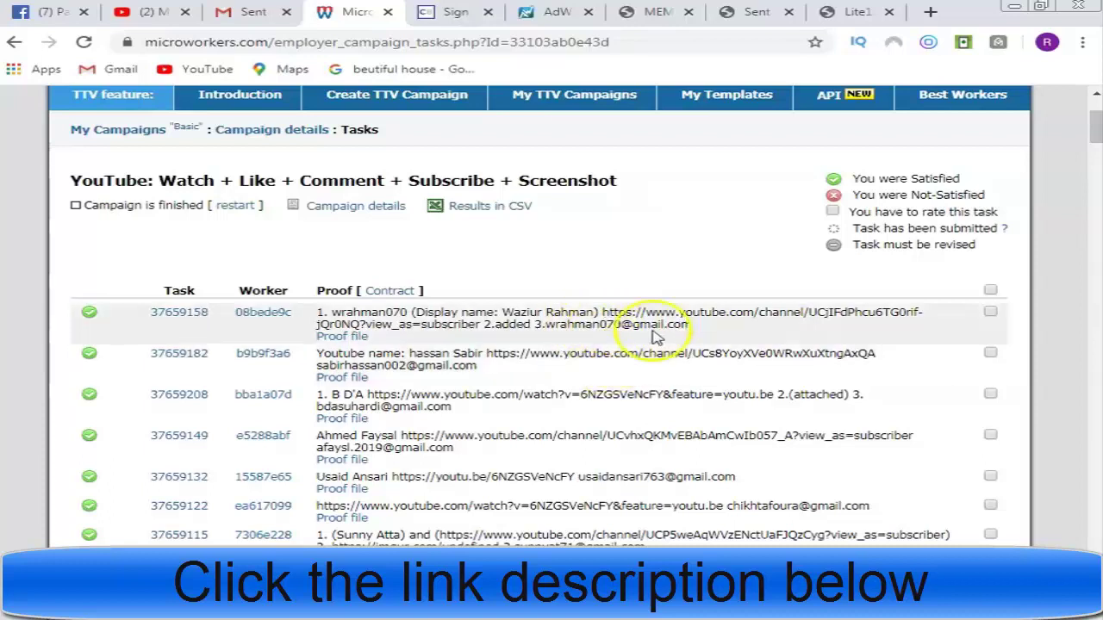
pyautogui.scroll(-3, 447, 416)
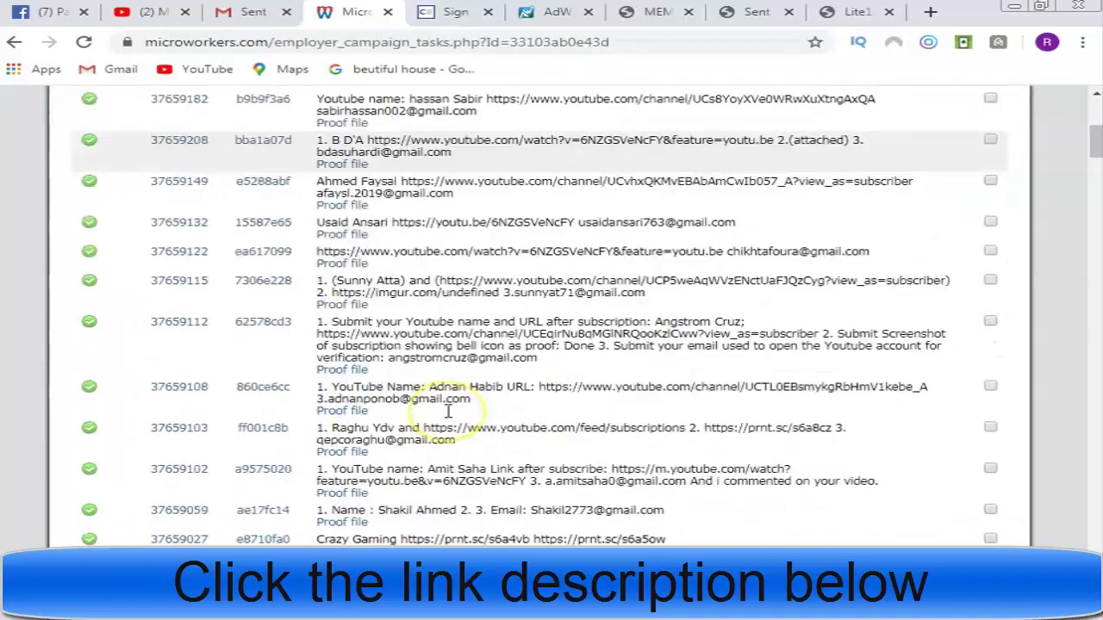
pyautogui.scroll(2, 448, 413)
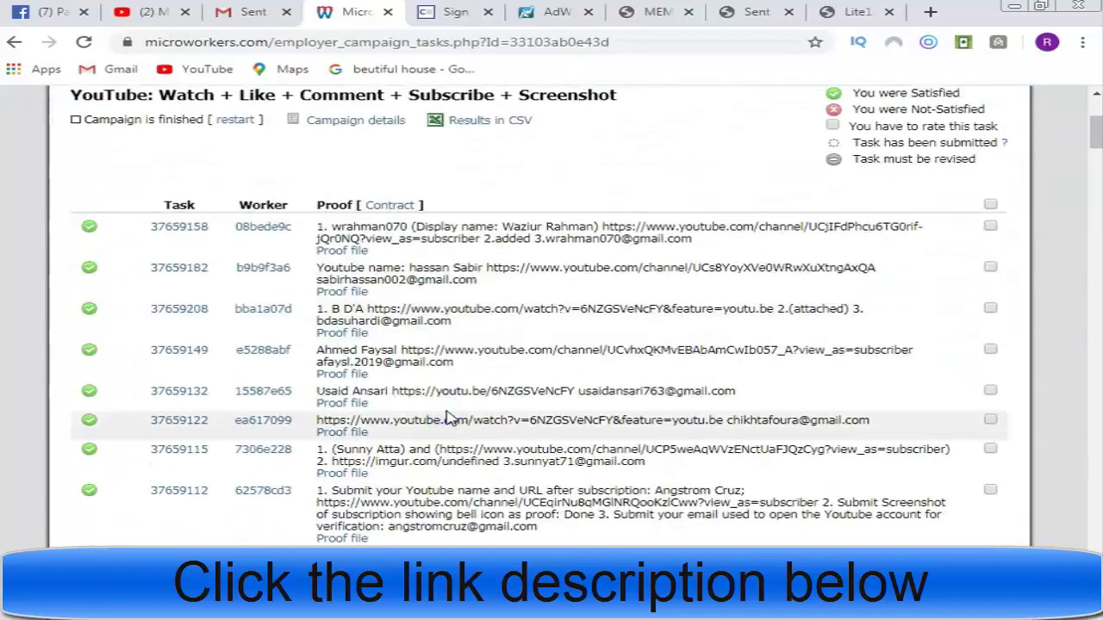
pyautogui.hotkey('ctrl', 'a')
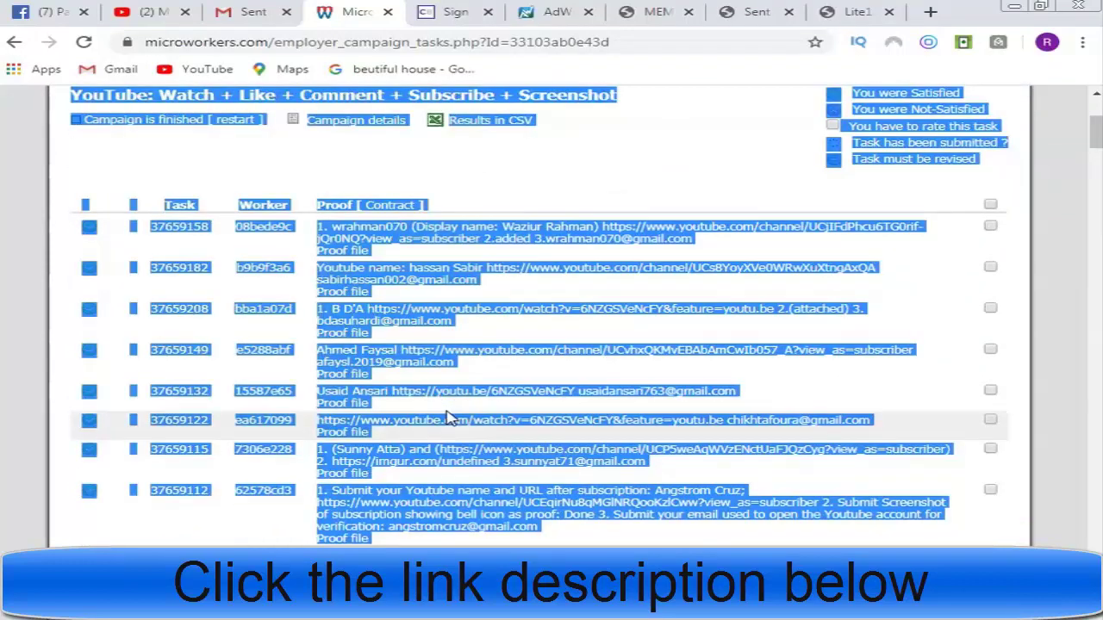
# - Paste the copied task-page text into Email Extractor Lite and extract the email addresses
pyautogui.click(848, 12)
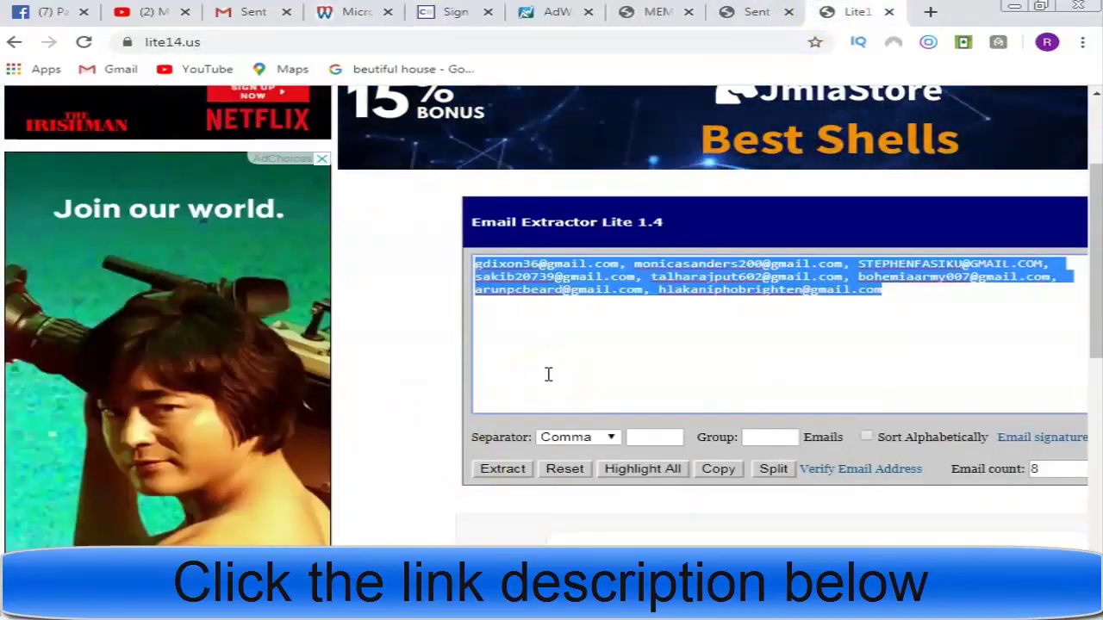
pyautogui.hotkey('ctrl', 'v')
pyautogui.click(507, 474)
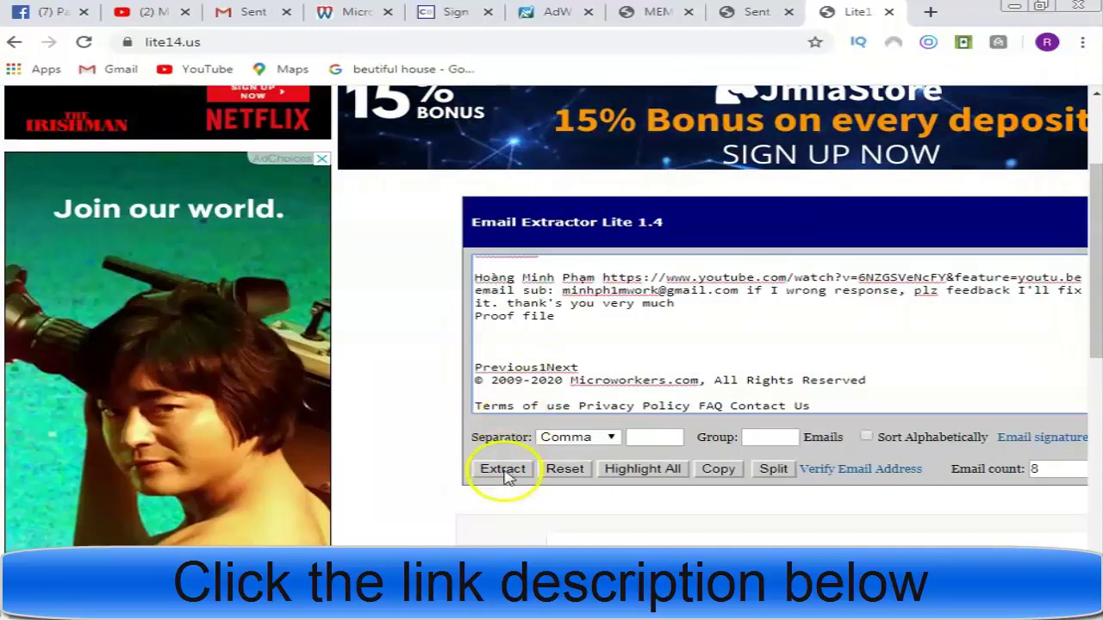
pyautogui.click(504, 471)
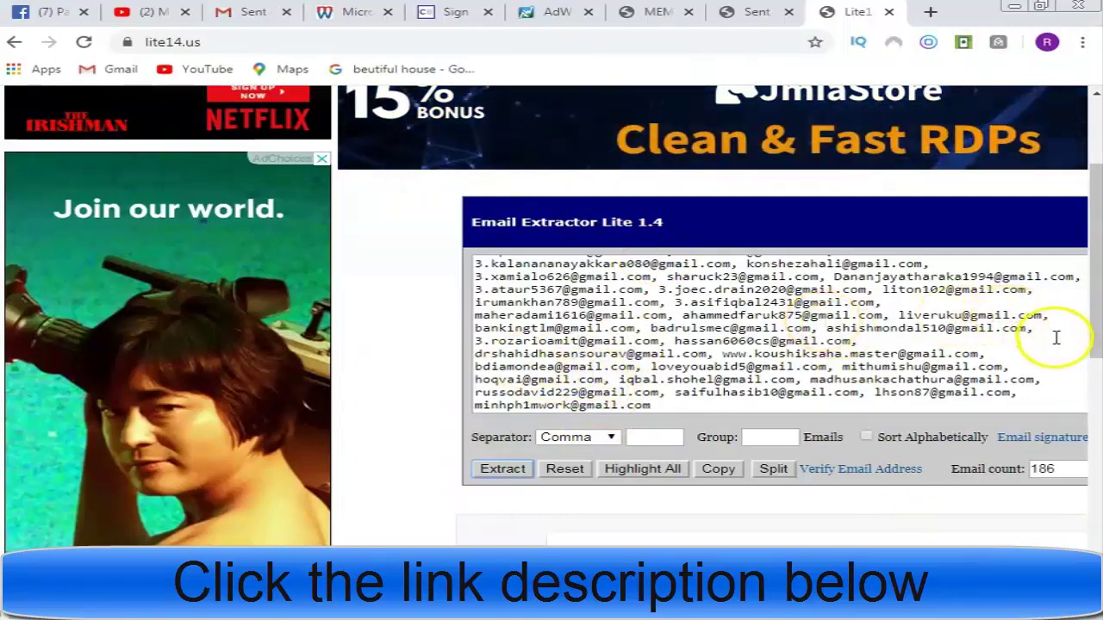
# - Delete the stray '3.' prefixes from three addresses, then highlight and copy the list
pyautogui.scroll(10, 600, 341)
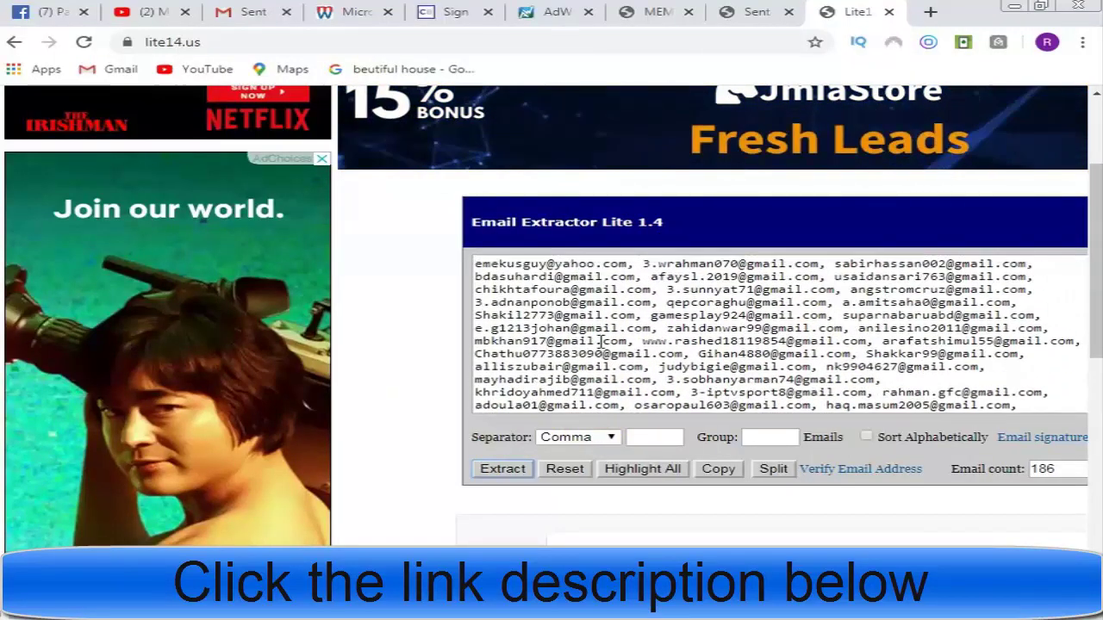
pyautogui.click(656, 266)
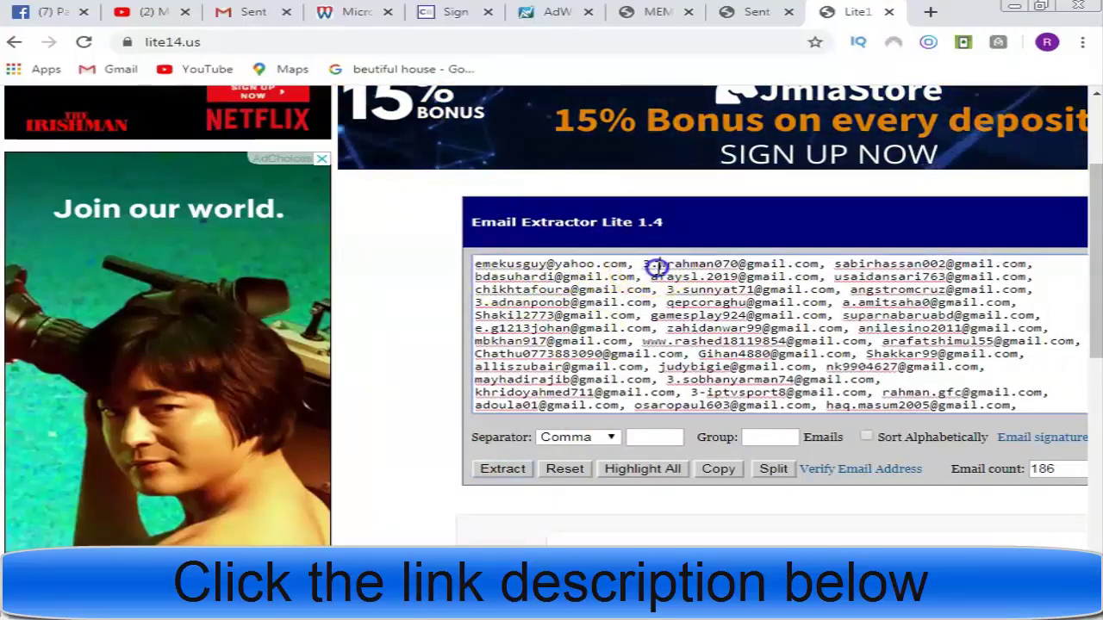
pyautogui.press('BackSpace')
pyautogui.press('BackSpace')
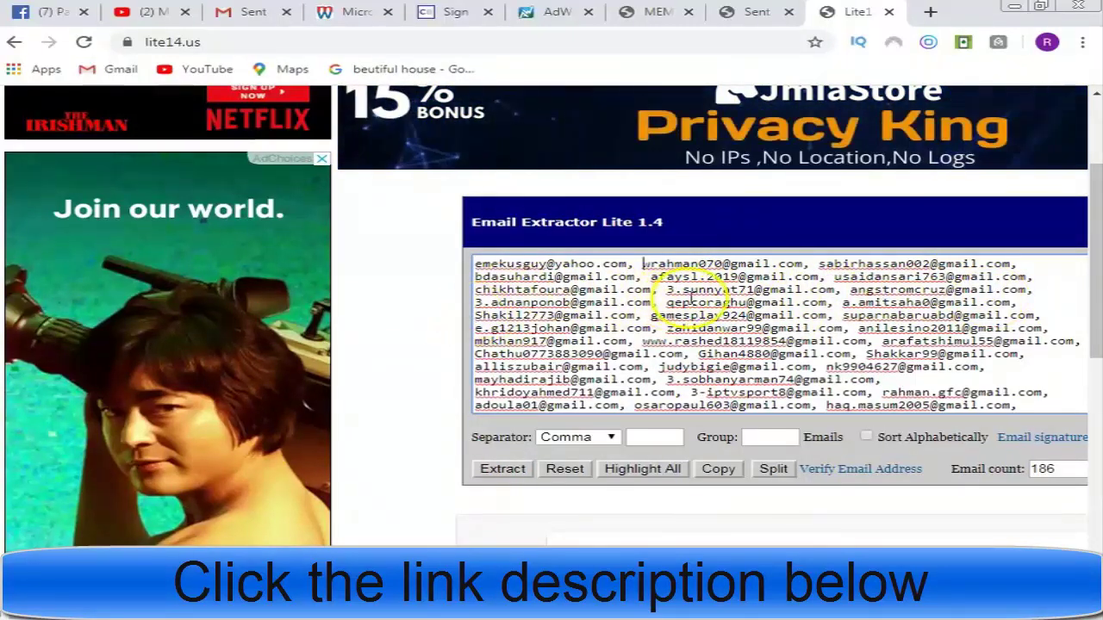
pyautogui.click(681, 291)
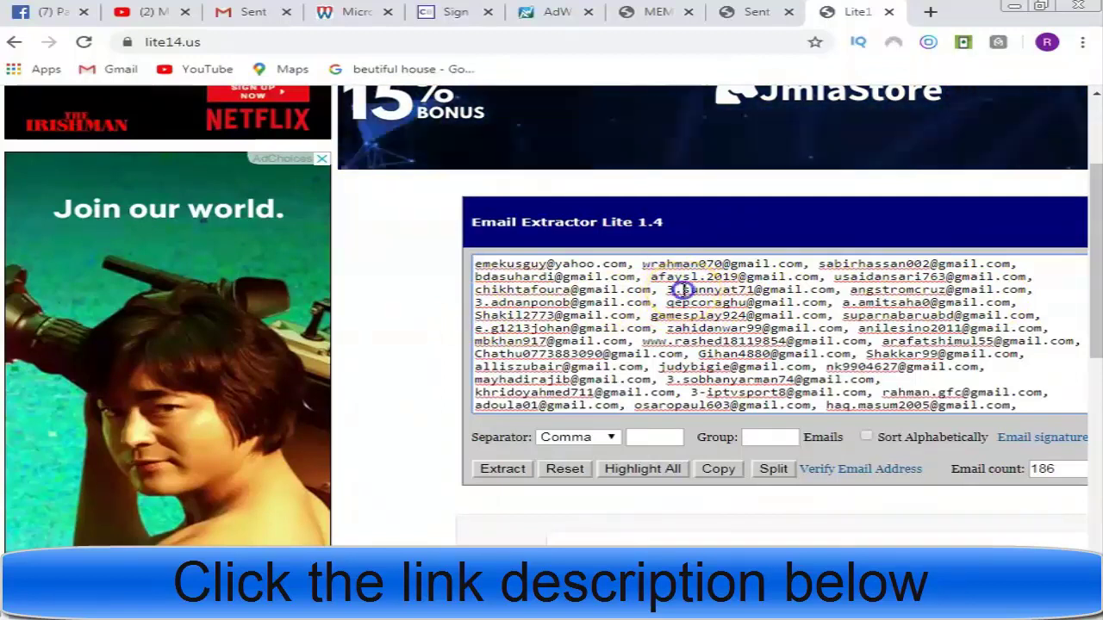
pyautogui.press('BackSpace')
pyautogui.press('BackSpace')
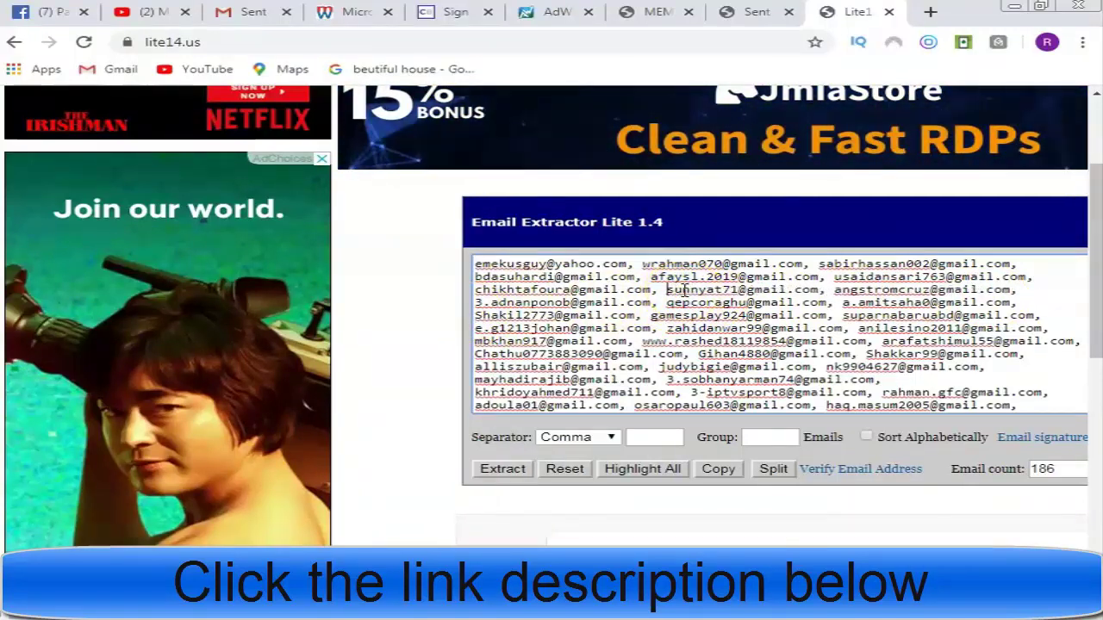
pyautogui.click(489, 302)
pyautogui.press('BackSpace')
pyautogui.press('BackSpace')
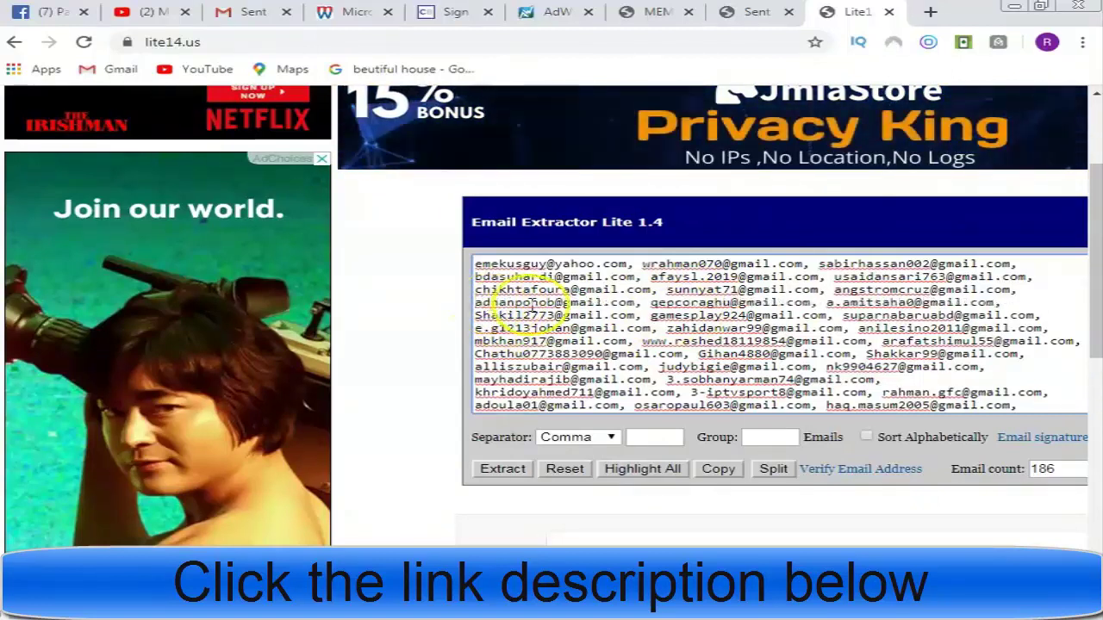
pyautogui.click(640, 472)
pyautogui.click(720, 469)
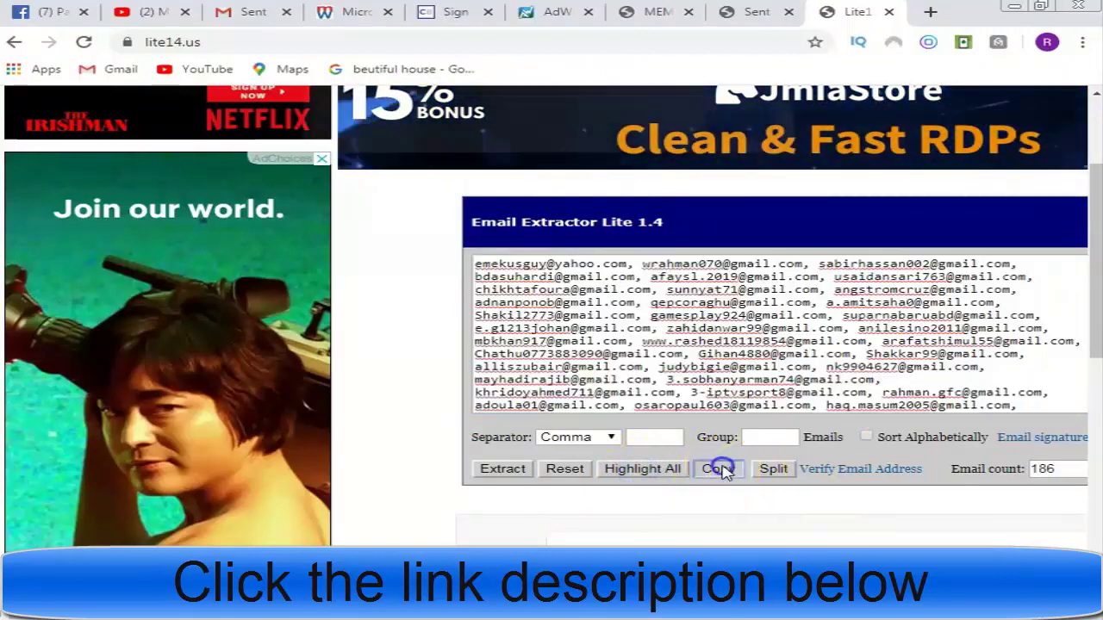
# - Dismiss the copy confirmation and create a new sticky note, moved to the middle and widened
pyautogui.click(729, 138)
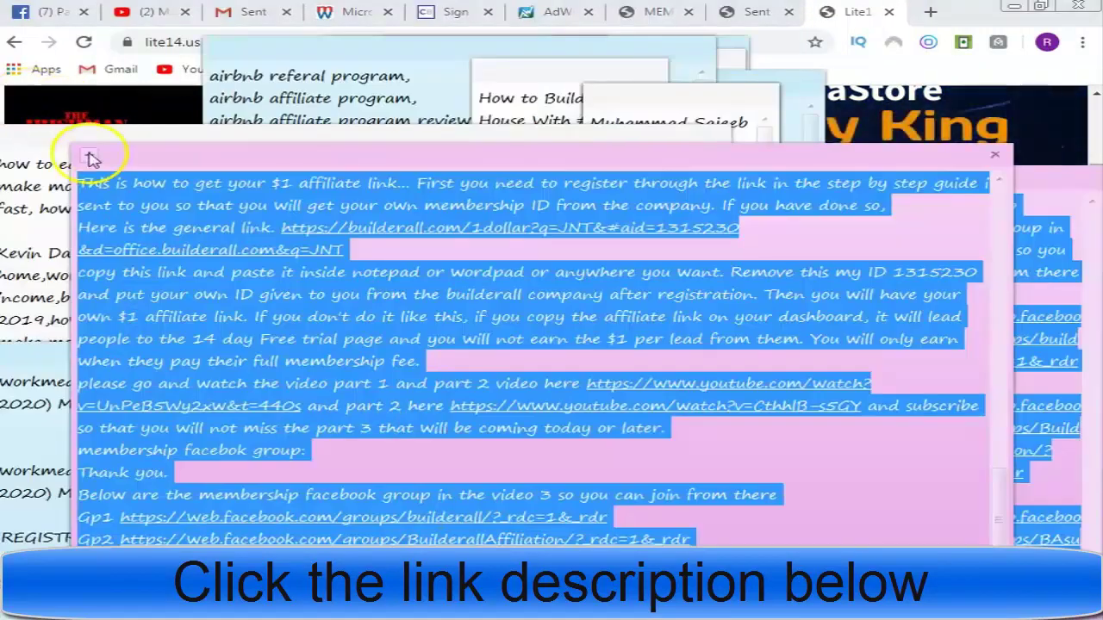
pyautogui.click(90, 157)
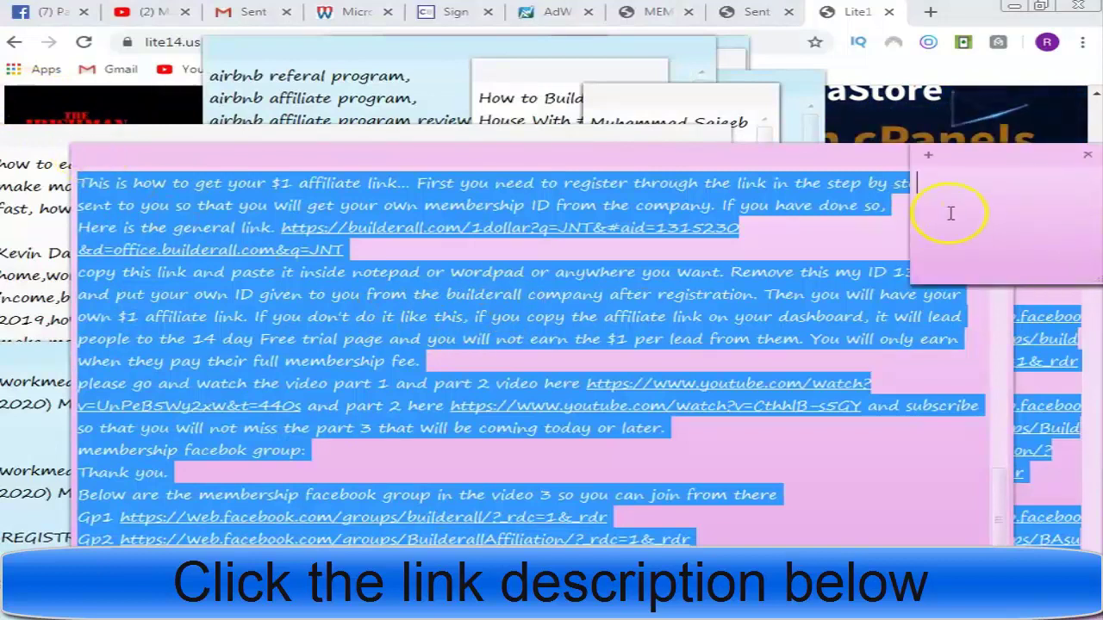
pyautogui.moveTo(984, 162); pyautogui.dragTo(477, 188)
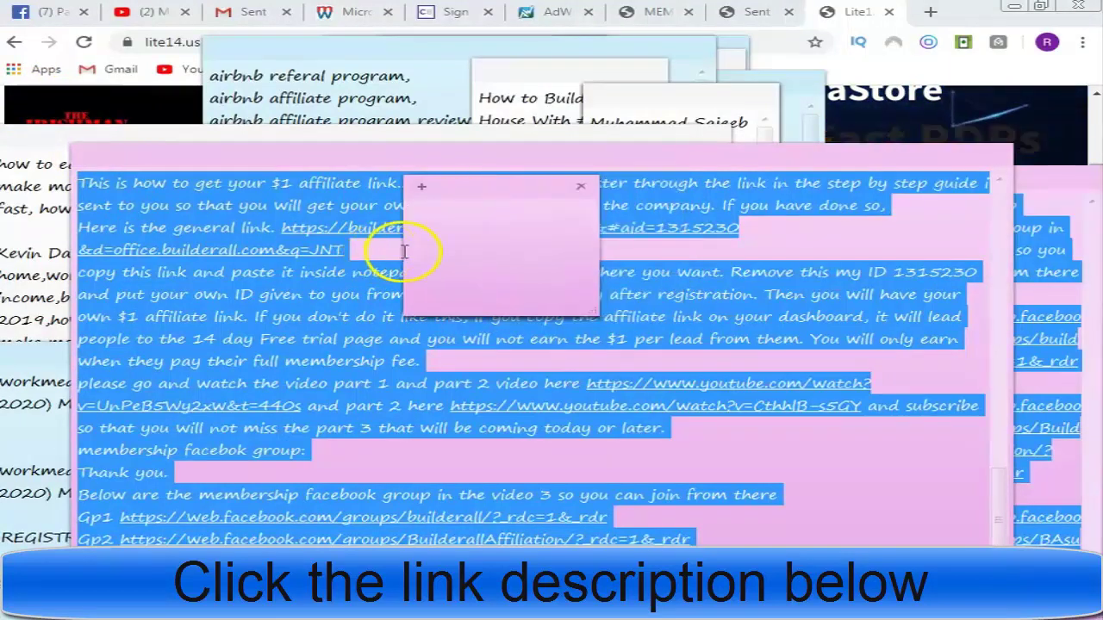
pyautogui.moveTo(409, 253); pyautogui.dragTo(303, 261)
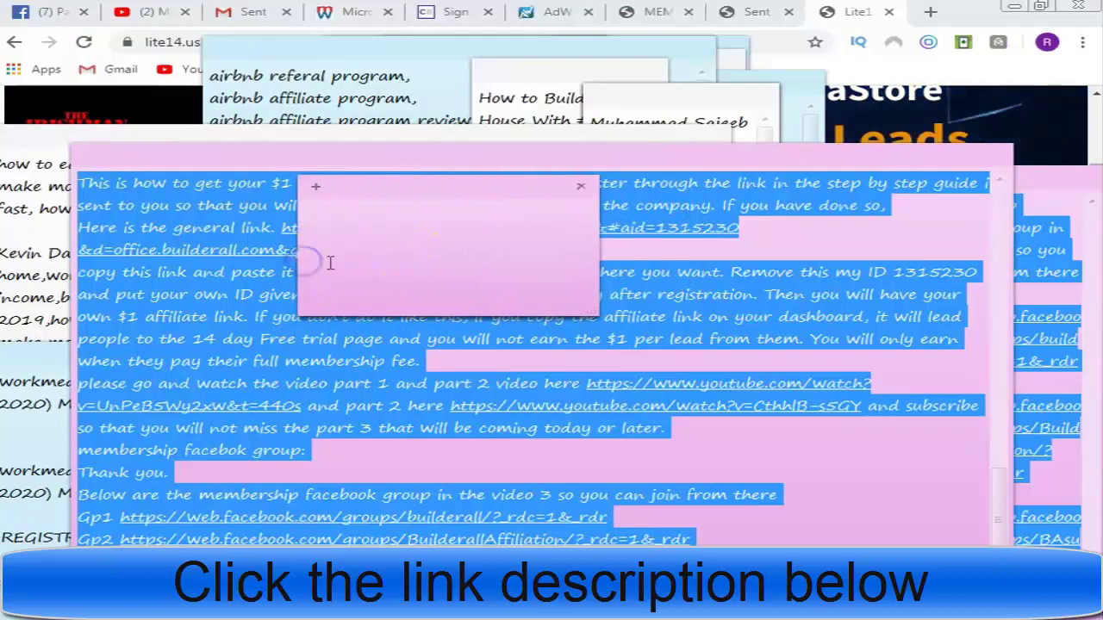
# - Paste the email list into the note, widen it further, then close and delete the note
pyautogui.hotkey('ctrl', 'v')
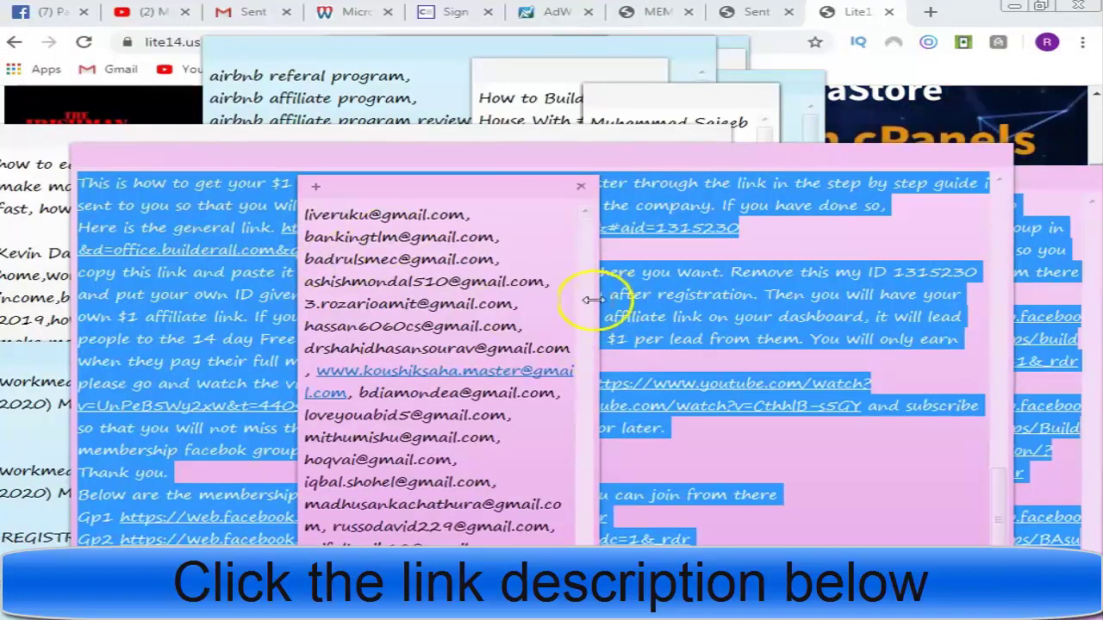
pyautogui.moveTo(595, 301); pyautogui.dragTo(953, 339)
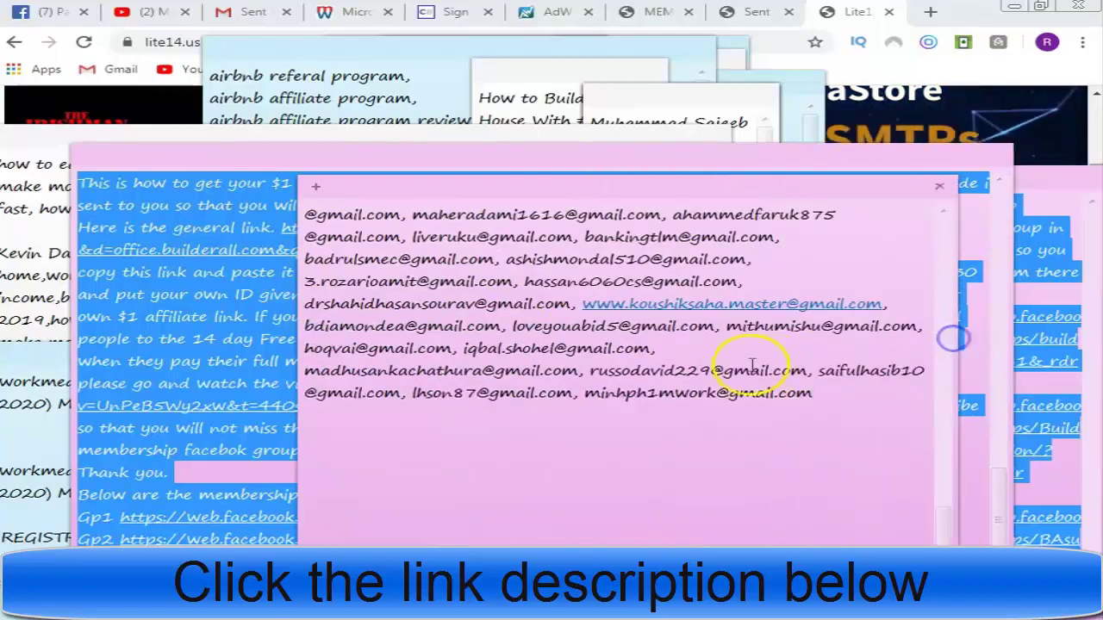
pyautogui.moveTo(942, 522)
pyautogui.mouseDown()
pyautogui.moveTo(953, 287)
pyautogui.moveTo(944, 515)
pyautogui.mouseUp()
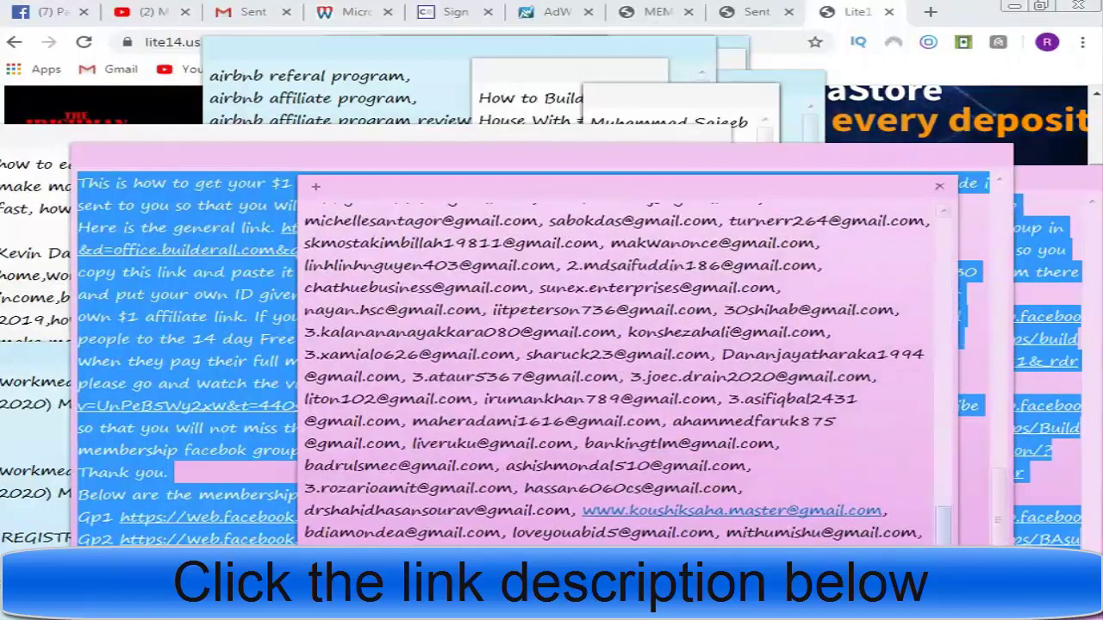
pyautogui.click(940, 187)
pyautogui.click(687, 412)
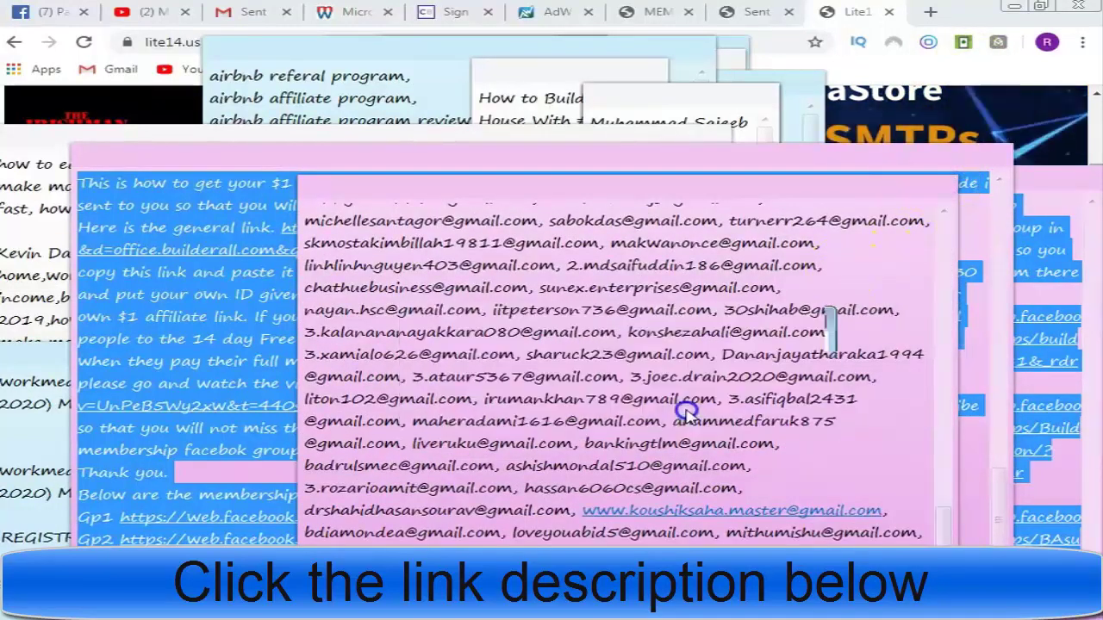
# - Switch to Gmail's Sent folder and scroll through its 147 sent messages
pyautogui.click(226, 13)
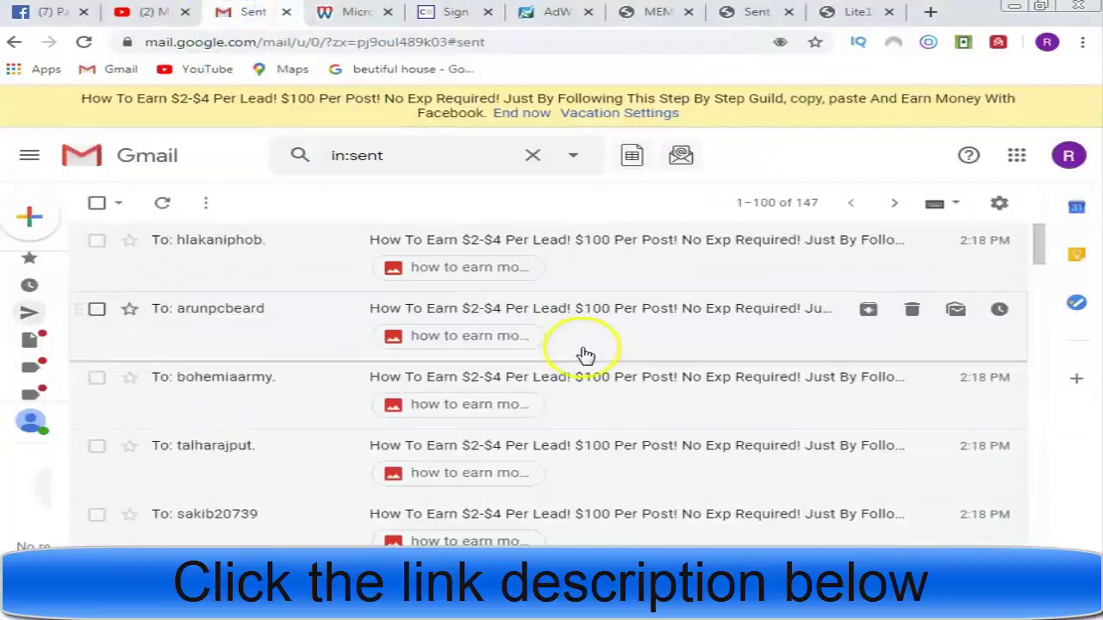
pyautogui.scroll(-5, 508, 328)
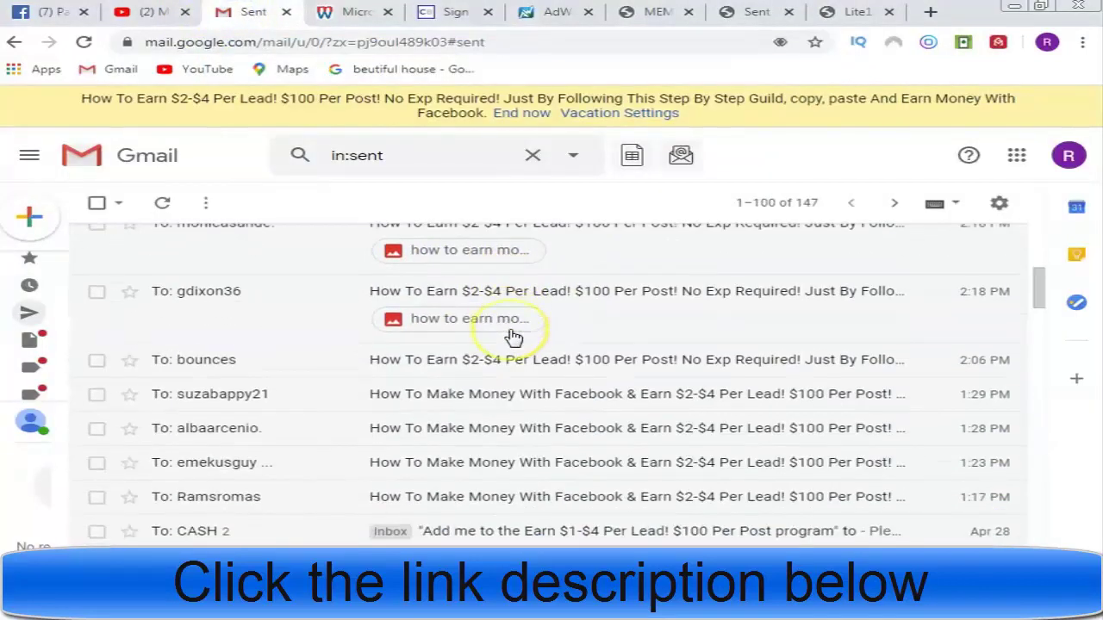
pyautogui.scroll(-5, 513, 336)
pyautogui.scroll(2, 513, 337)
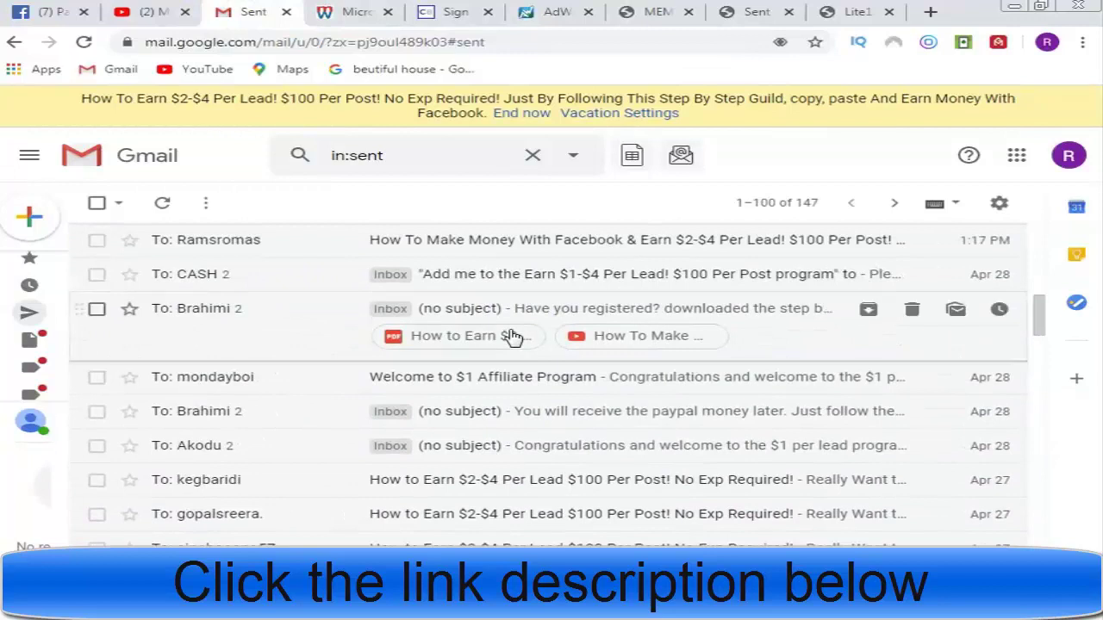
pyautogui.scroll(-1, 511, 336)
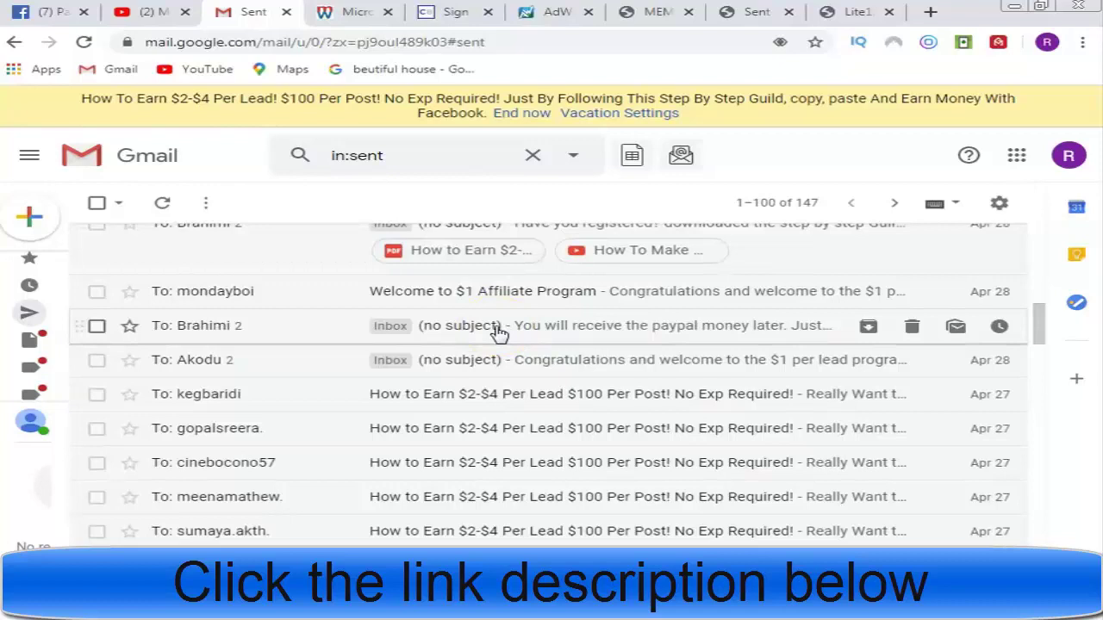
pyautogui.scroll(3, 500, 333)
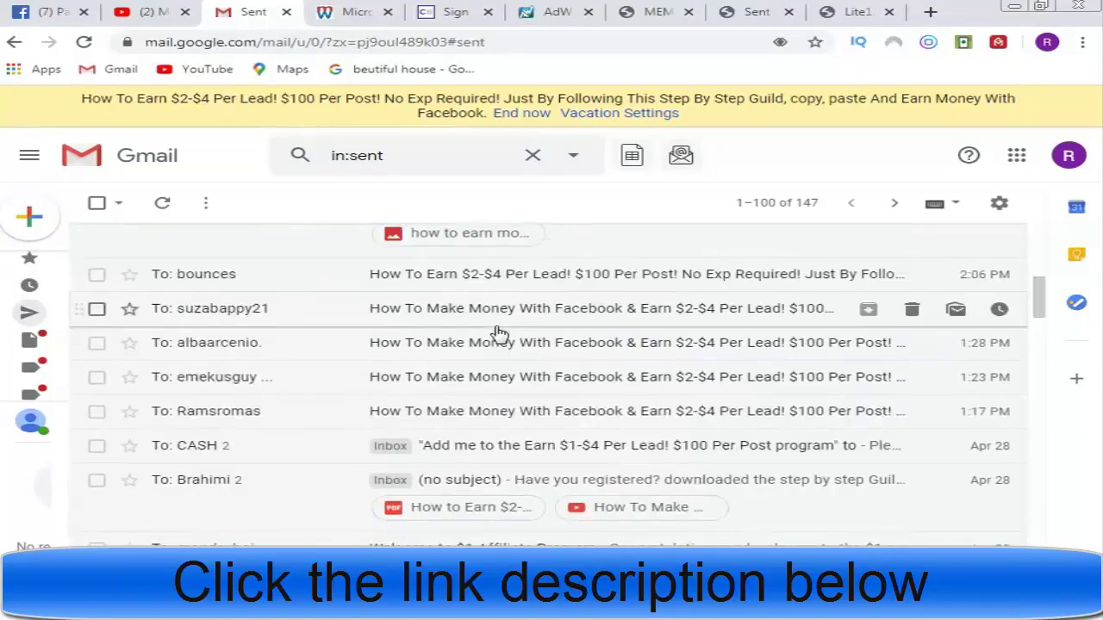
pyautogui.scroll(-4, 500, 333)
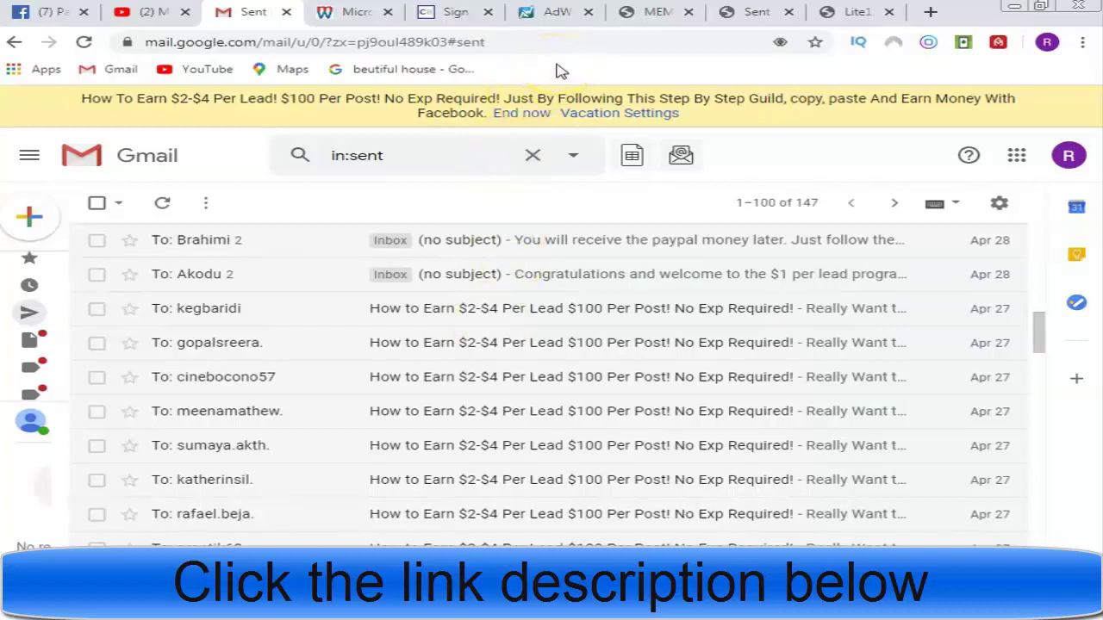
# - Open the onlinetrafficnet Members Only leads page and dismiss its special-offer popup
pyautogui.click(746, 18)
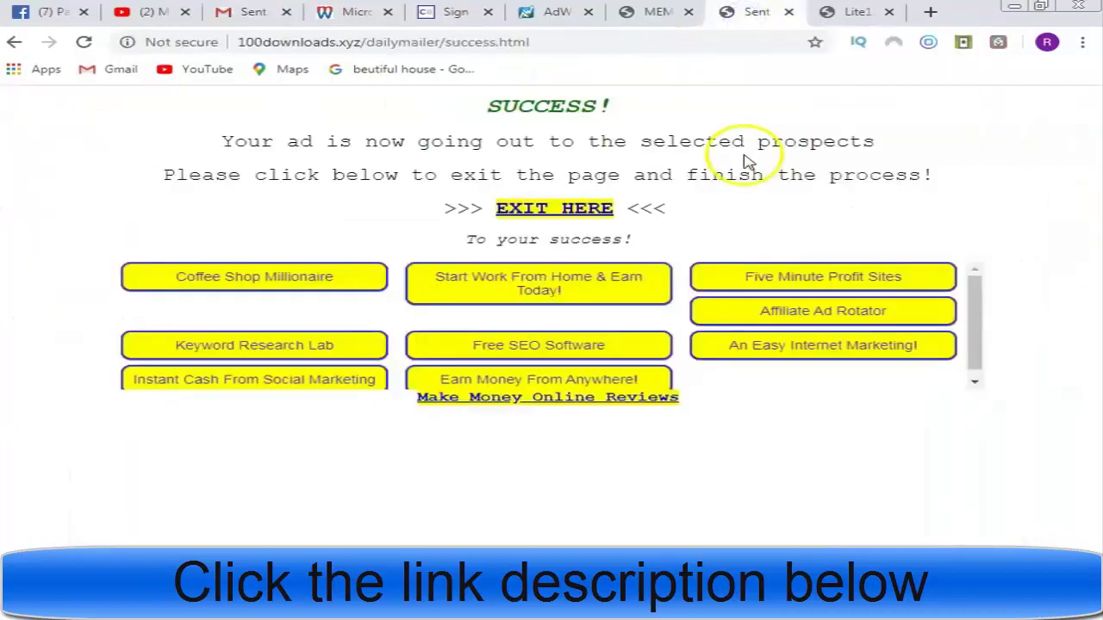
pyautogui.click(655, 17)
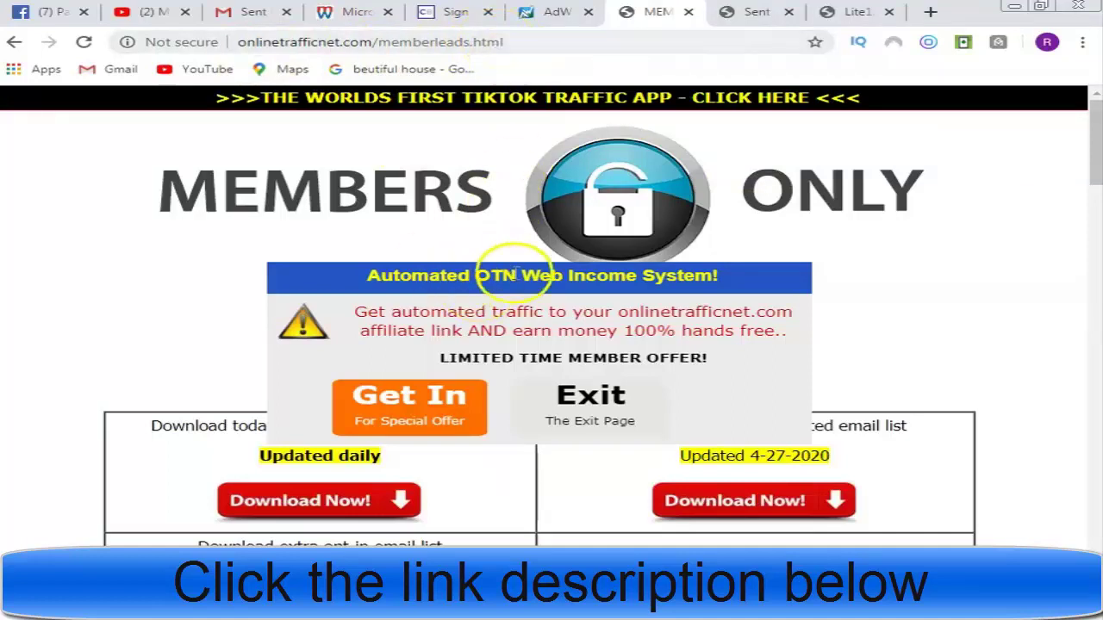
pyautogui.scroll(-1, 516, 274)
pyautogui.click(575, 403)
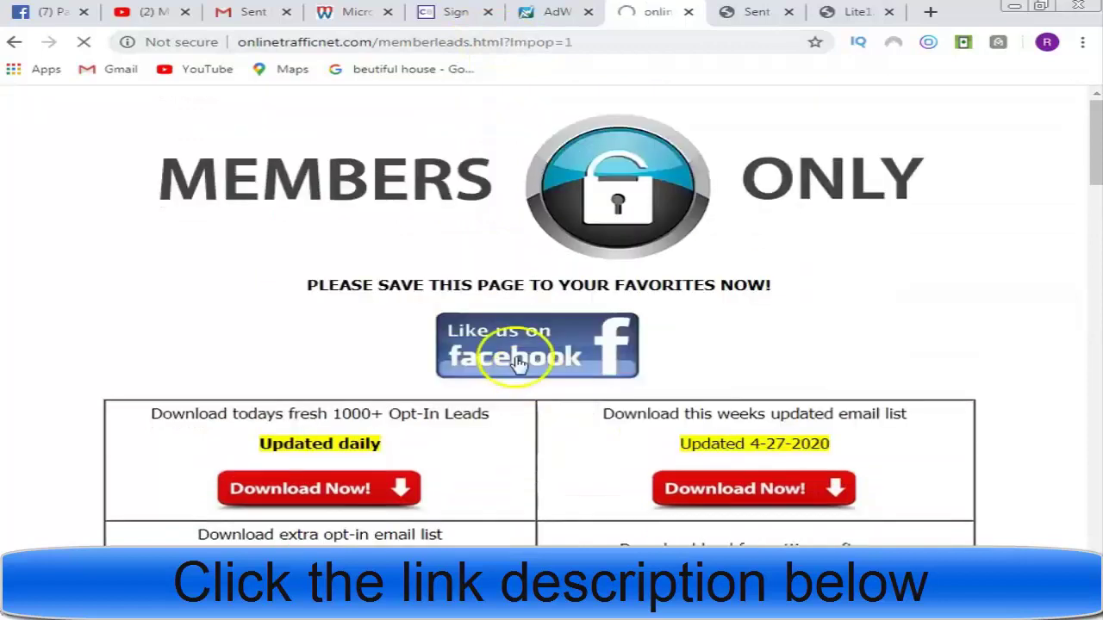
pyautogui.scroll(-1, 580, 317)
pyautogui.scroll(1, 582, 324)
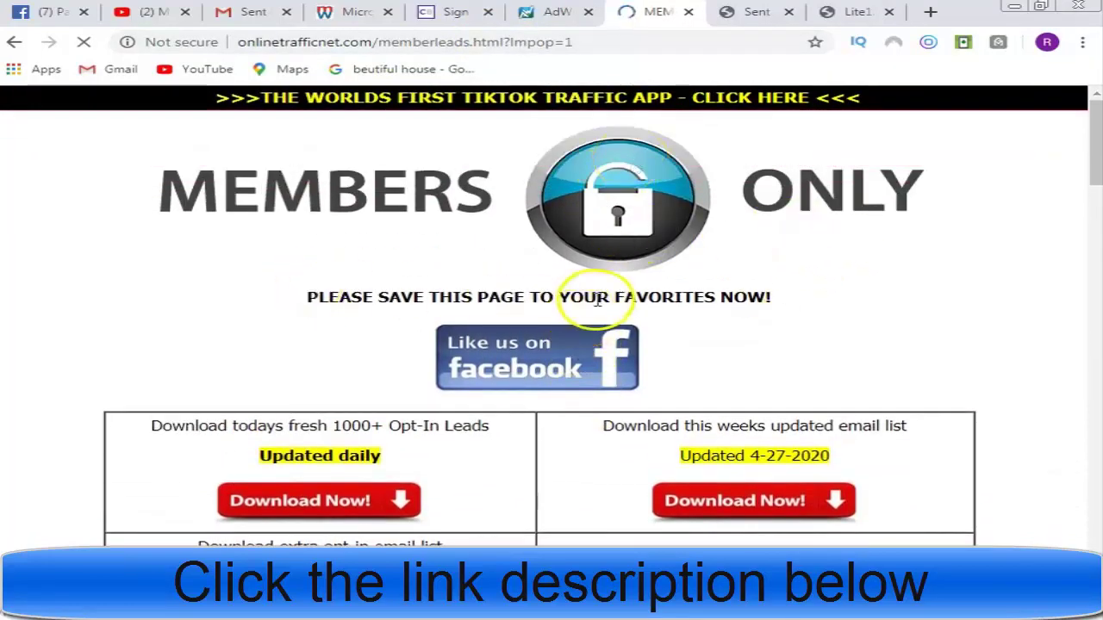
pyautogui.scroll(-3, 597, 299)
pyautogui.scroll(2, 517, 293)
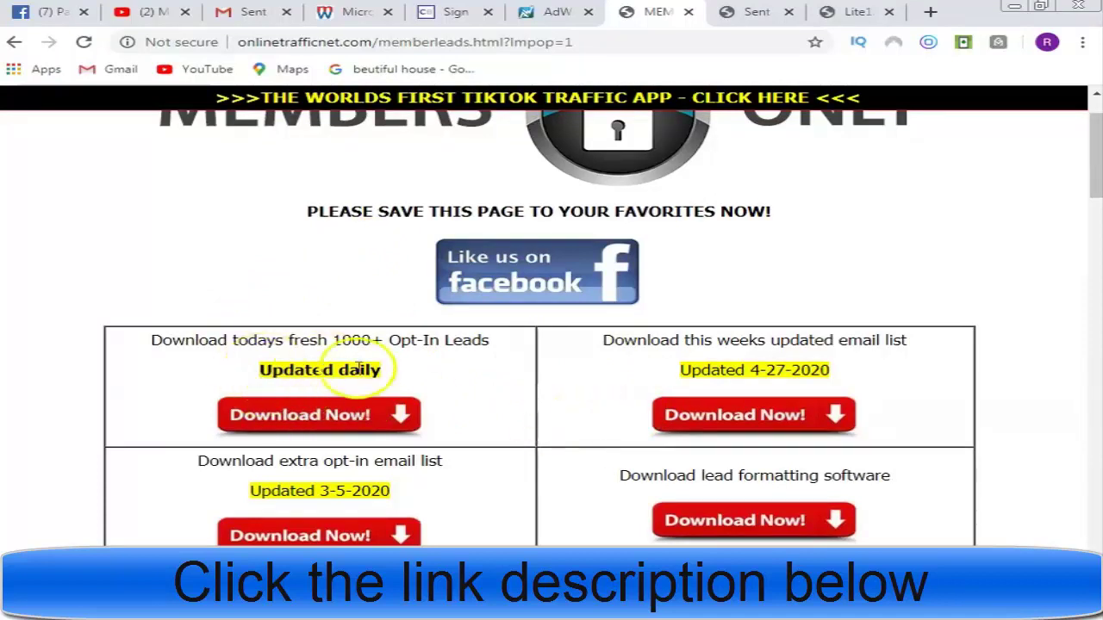
# - Download today's leads zip, try opening 4-29-20.csv, cancel the error and close Explorer
pyautogui.click(328, 417)
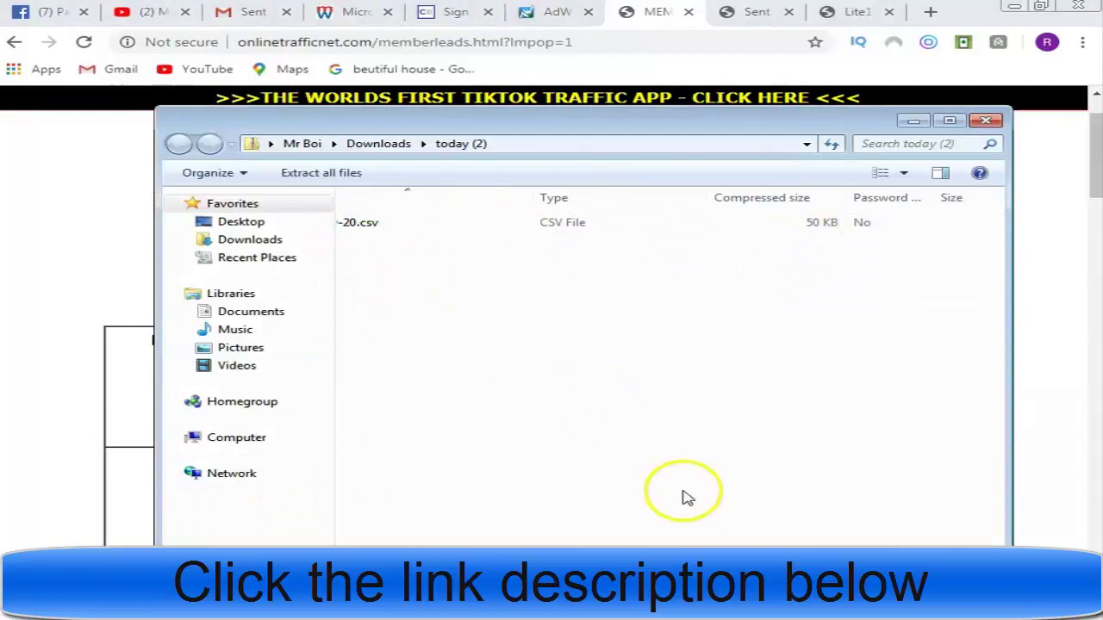
pyautogui.hscroll(2, 680, 490)
pyautogui.doubleClick(480, 222)
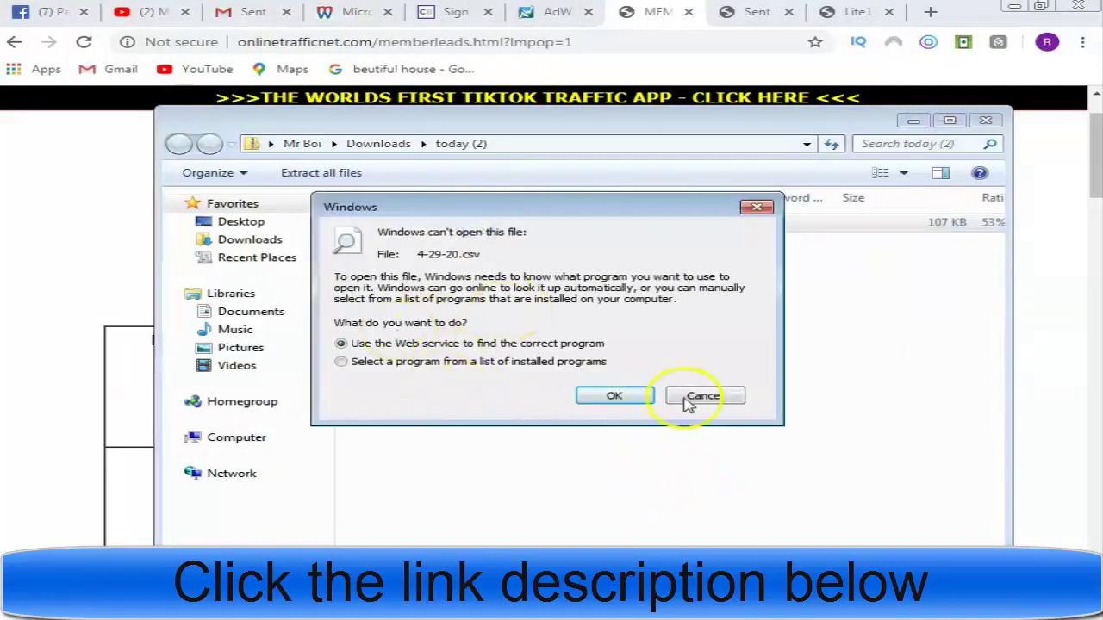
pyautogui.click(689, 398)
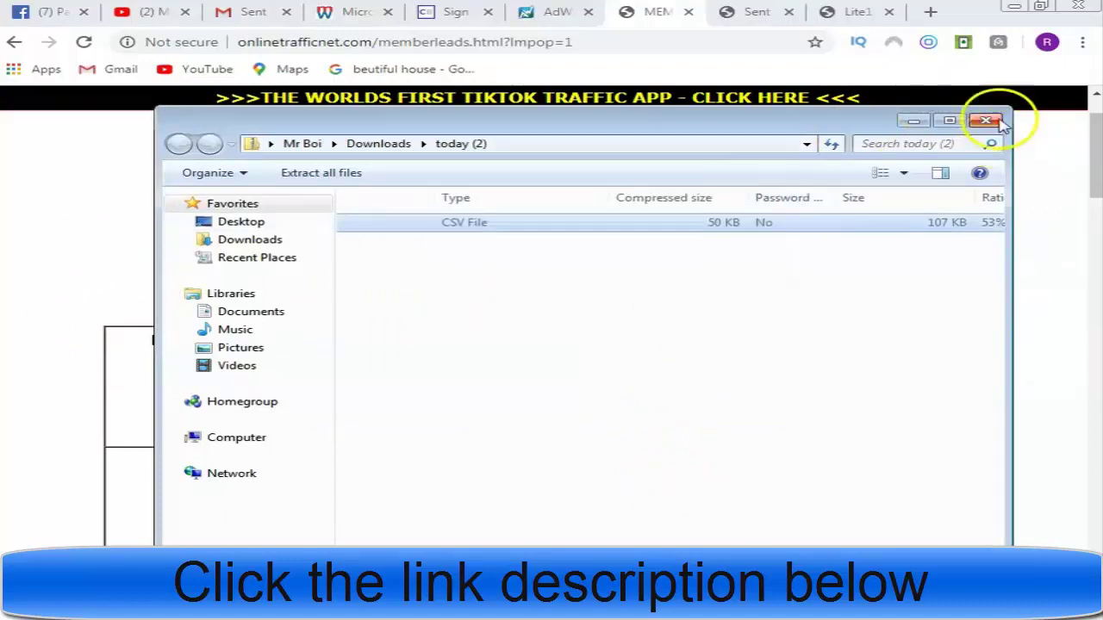
pyautogui.click(986, 120)
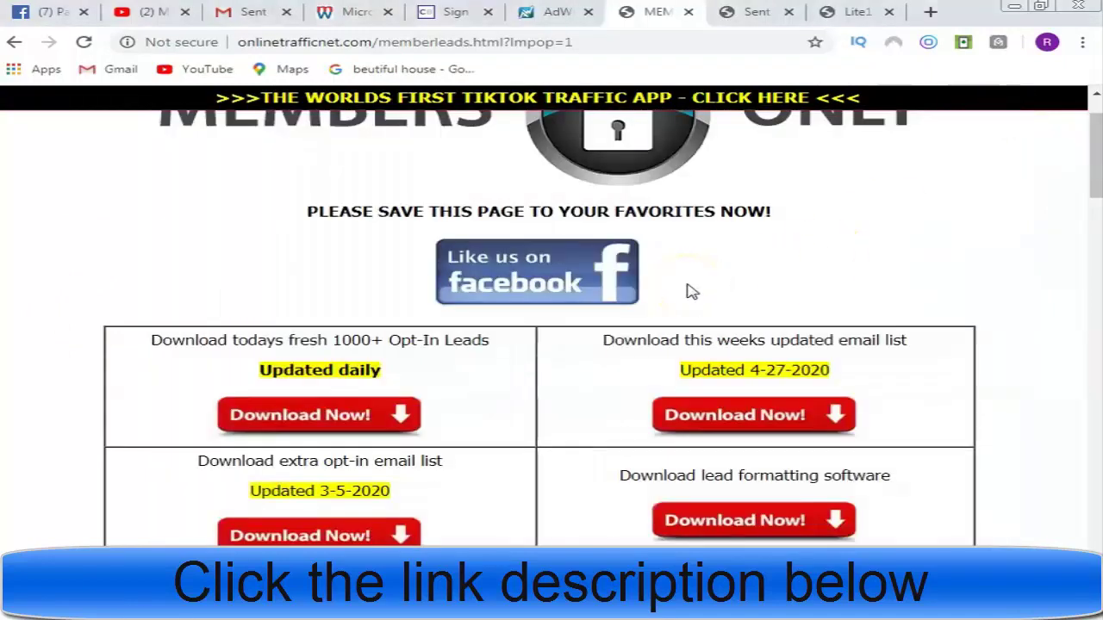
# - Open the Email Advertising daily mailer in a new tab from the Webmail section
pyautogui.scroll(-6, 691, 291)
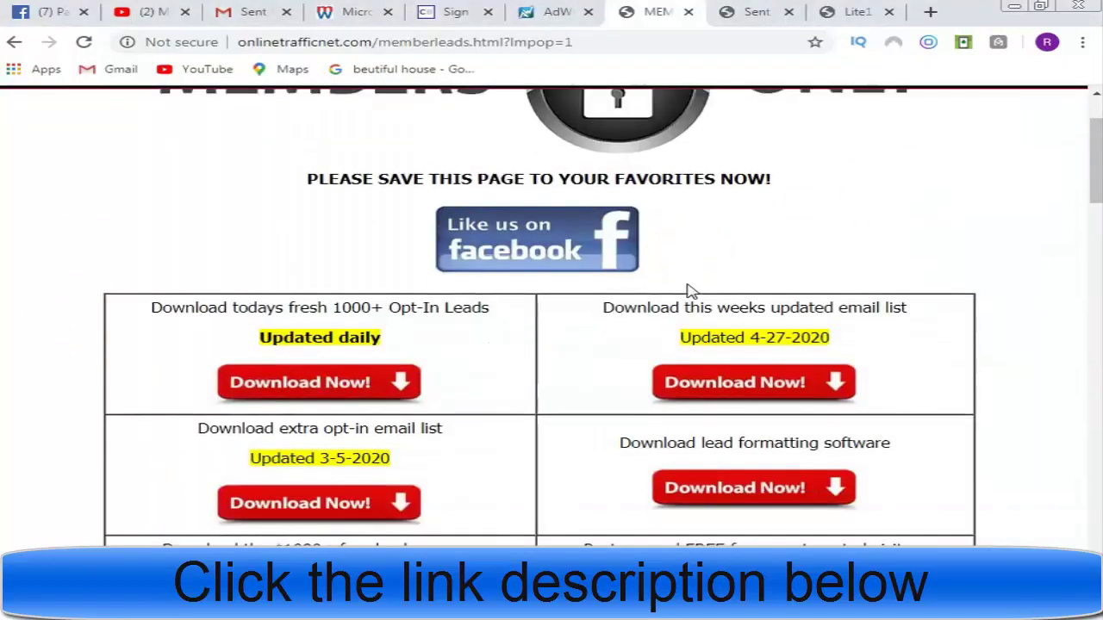
pyautogui.scroll(-4, 692, 291)
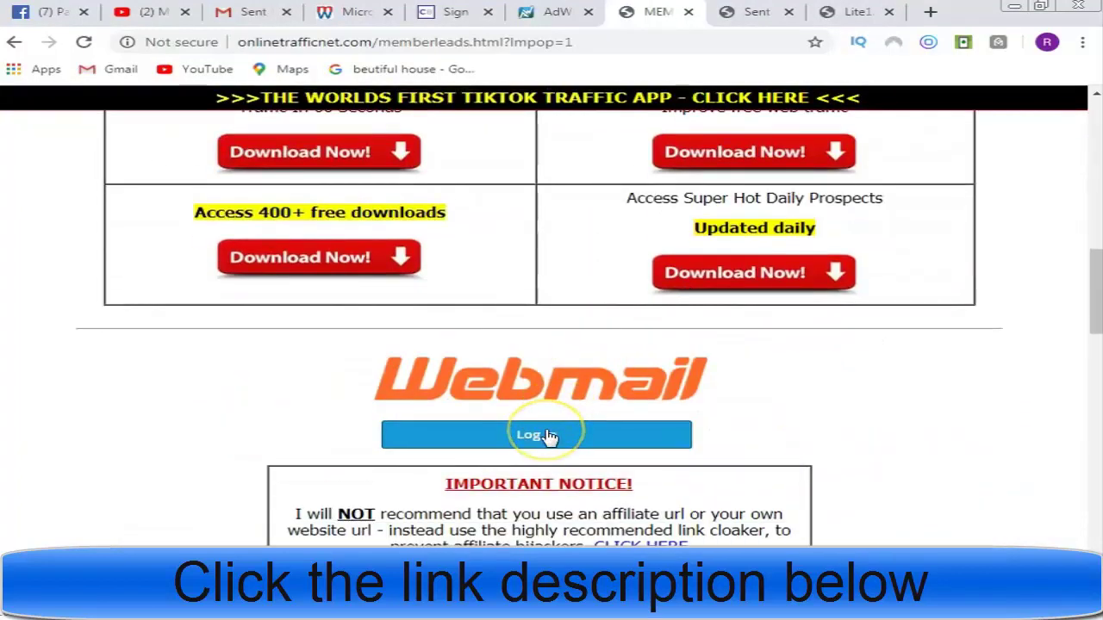
pyautogui.click(548, 435)
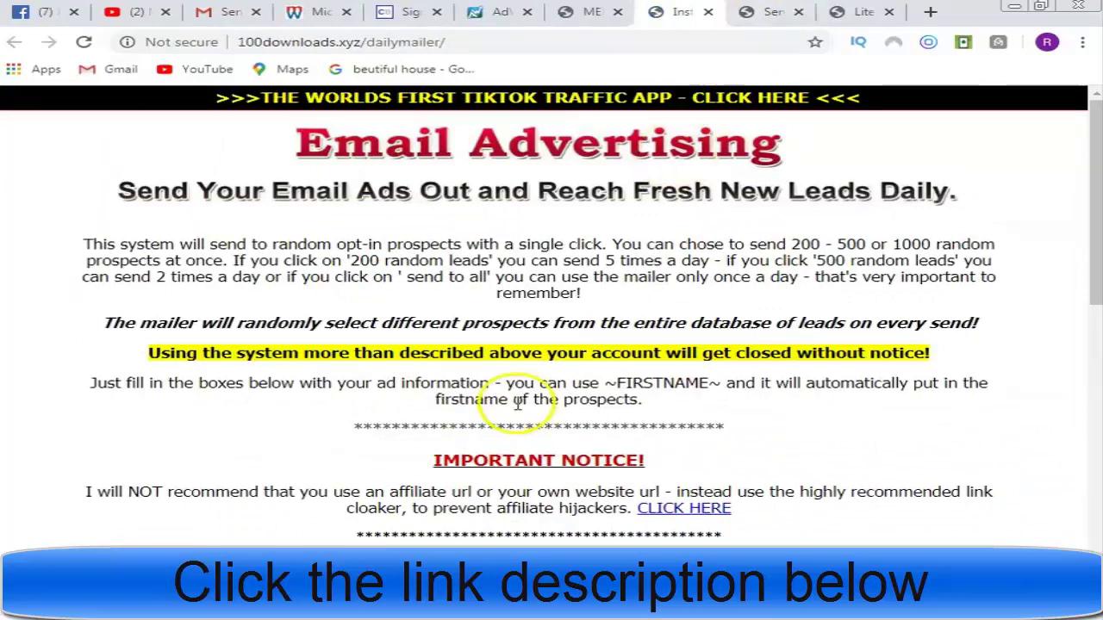
pyautogui.scroll(-3, 519, 410)
pyautogui.scroll(-1, 520, 410)
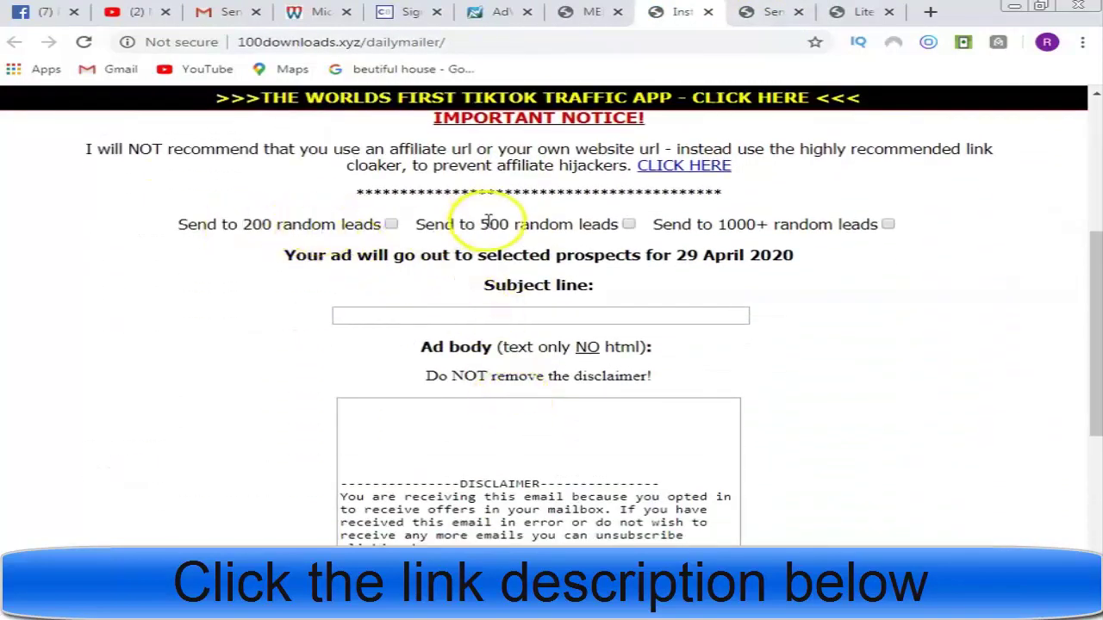
pyautogui.click(514, 312)
pyautogui.click(468, 451)
pyautogui.scroll(-3, 469, 452)
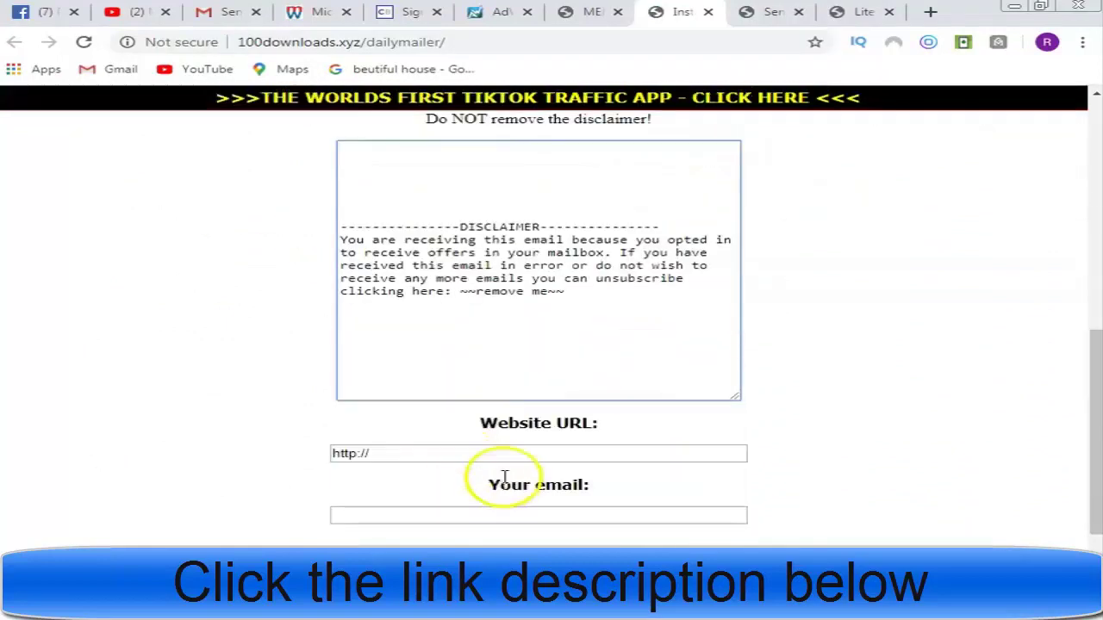